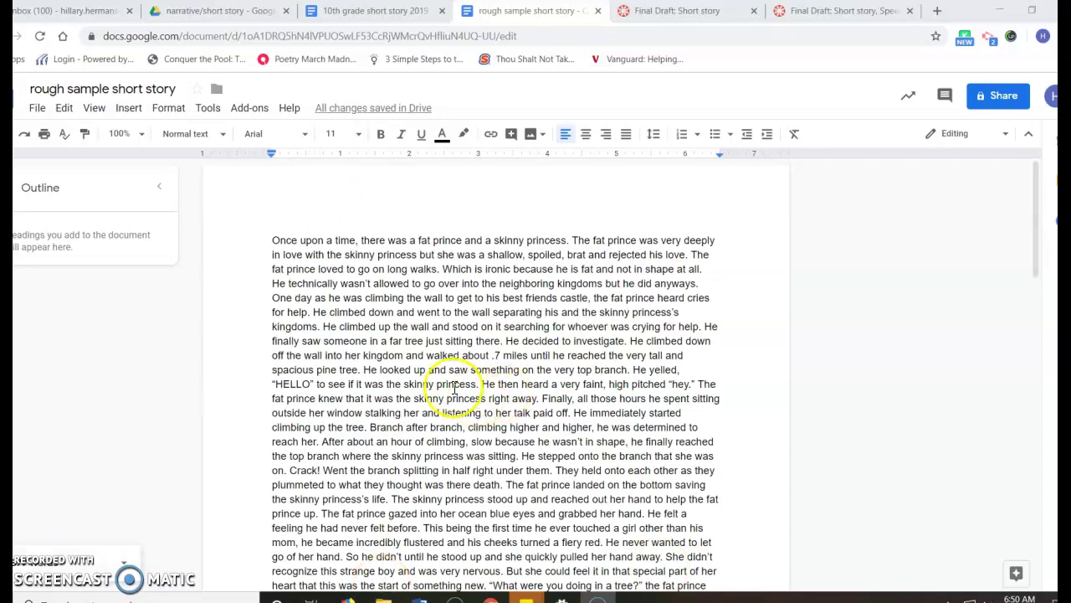
- Apply Double line spacing to all of the story text
{"action": "left_click_drag", "start_coordinate": [275, 243], "coordinate": [502, 596]}
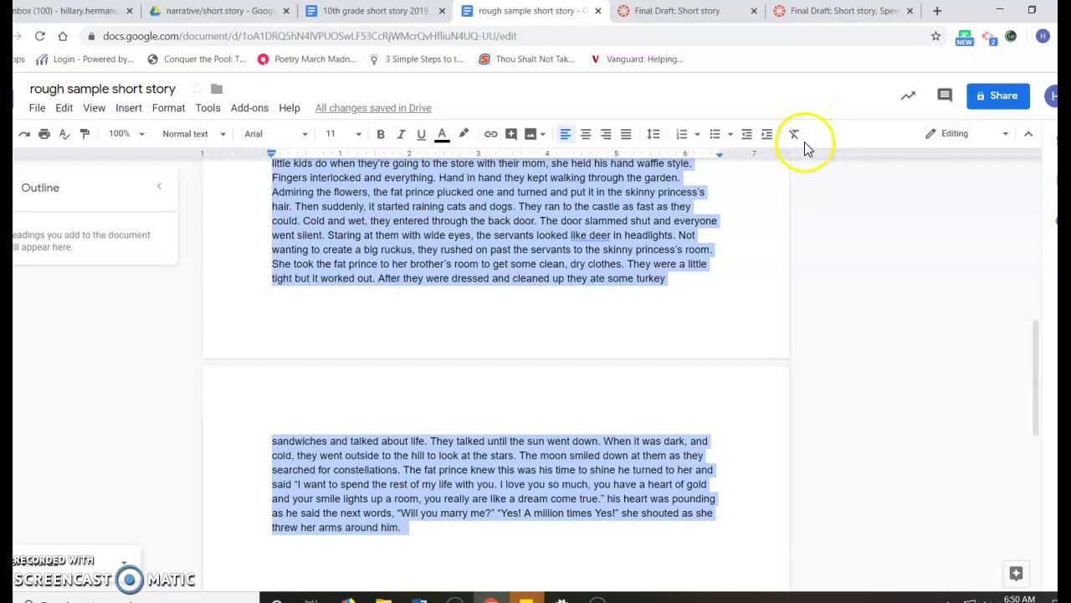
{"action": "left_click", "coordinate": [655, 137]}
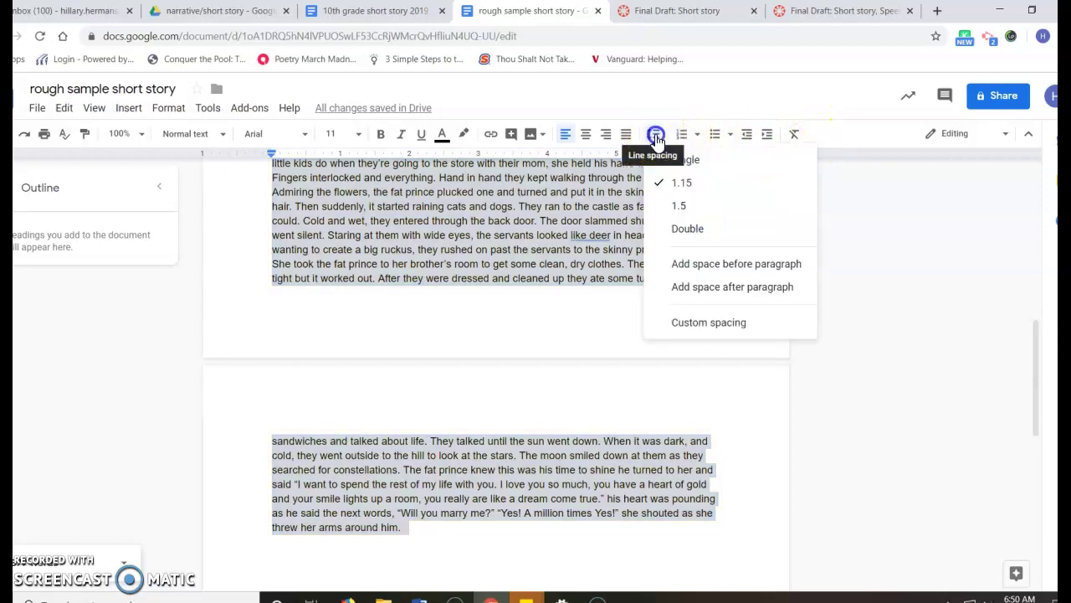
{"action": "left_click", "coordinate": [686, 229]}
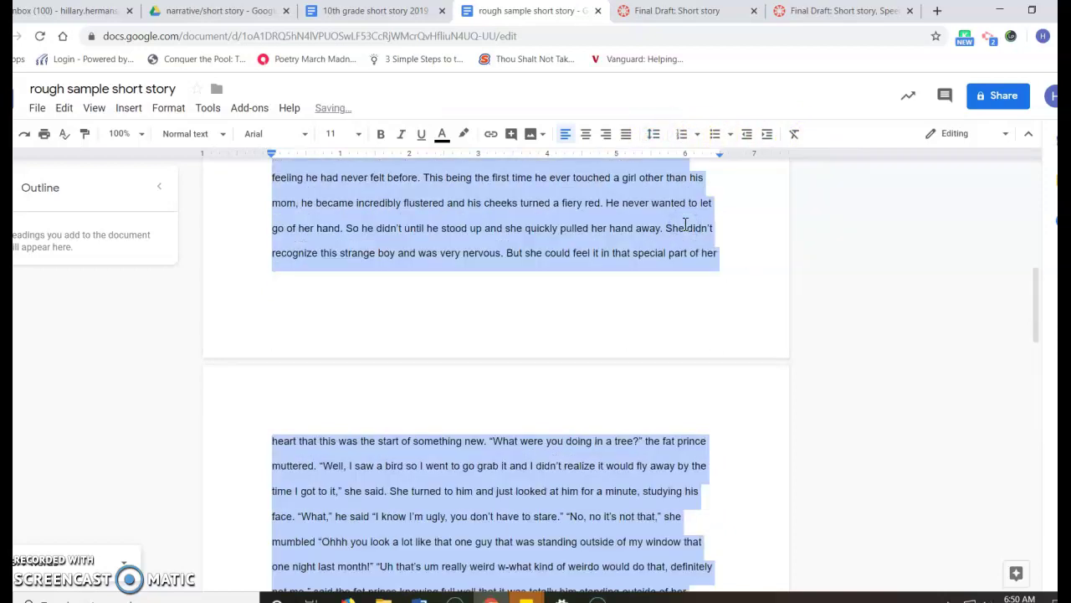
{"action": "left_click", "coordinate": [483, 275]}
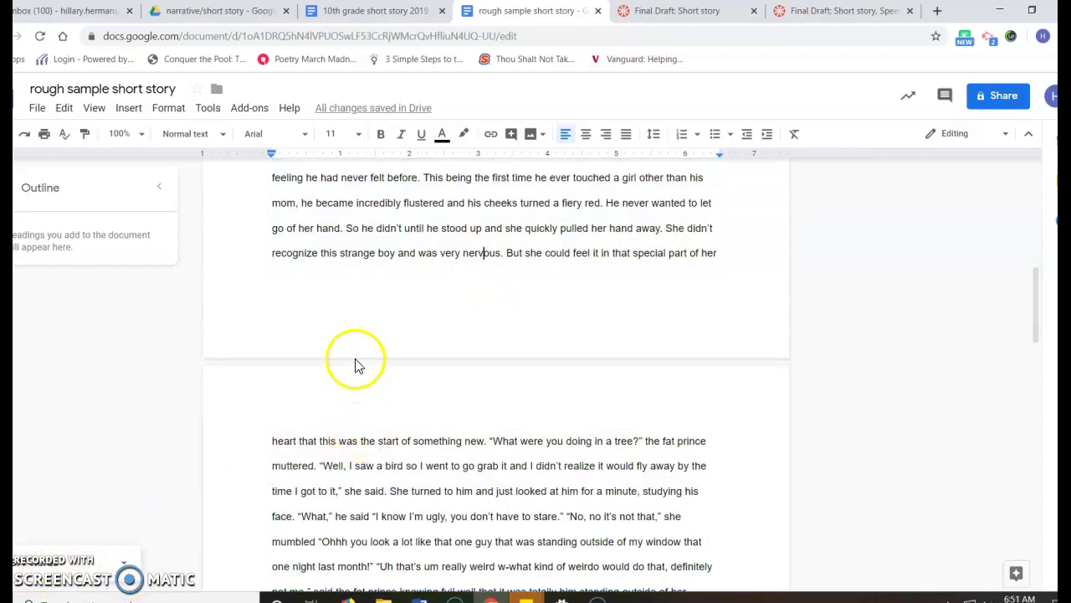
{"action": "scroll", "coordinate": [355, 361], "scroll_direction": "up", "scroll_amount": 6}
{"action": "scroll", "coordinate": [358, 359], "scroll_direction": "up", "scroll_amount": 2}
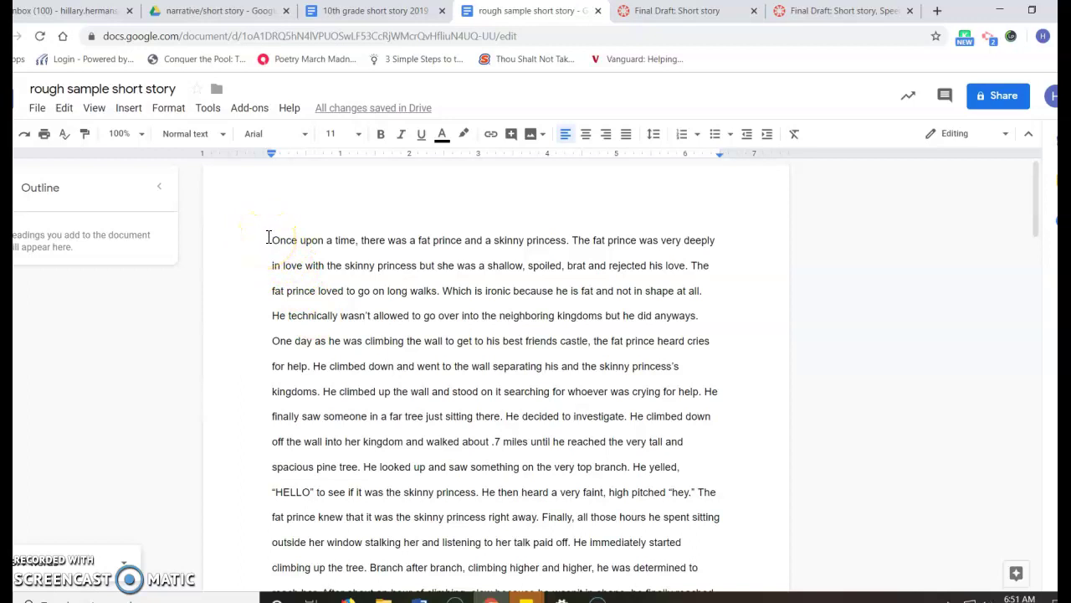
- Above the story, add the student's name, '1st period' and 'Table # 2' on separate lines
{"action": "left_click", "coordinate": [270, 239]}
{"action": "key", "text": "Return"}
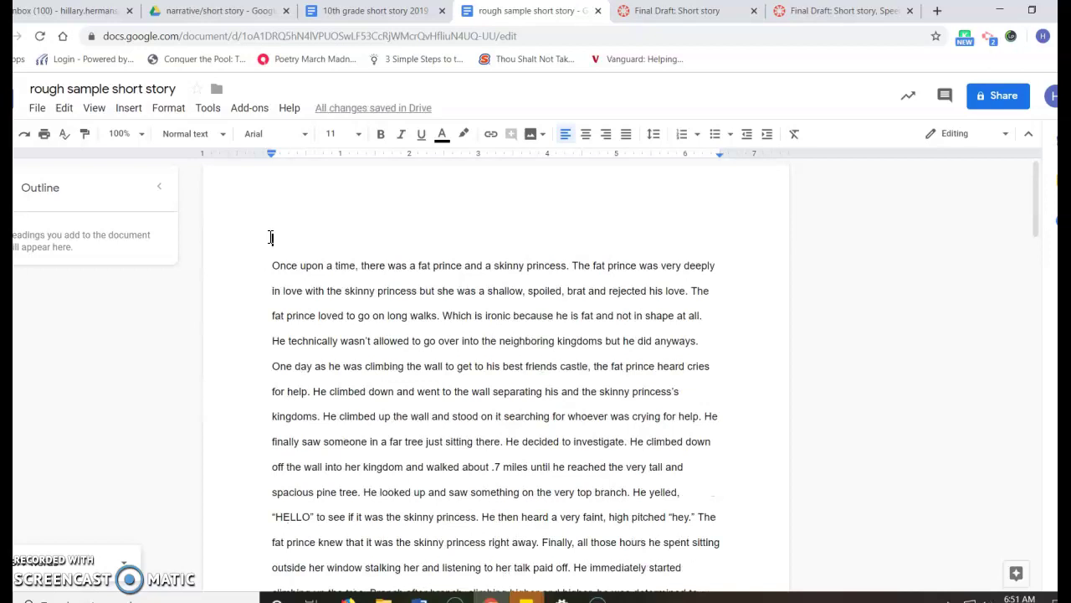
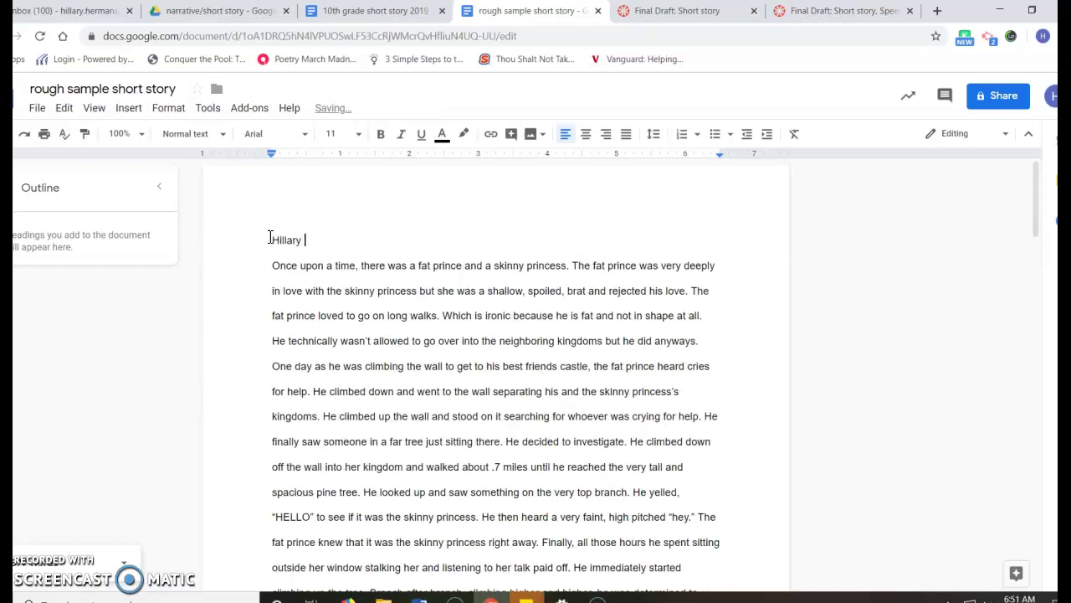
{"action": "key", "text": "Return"}
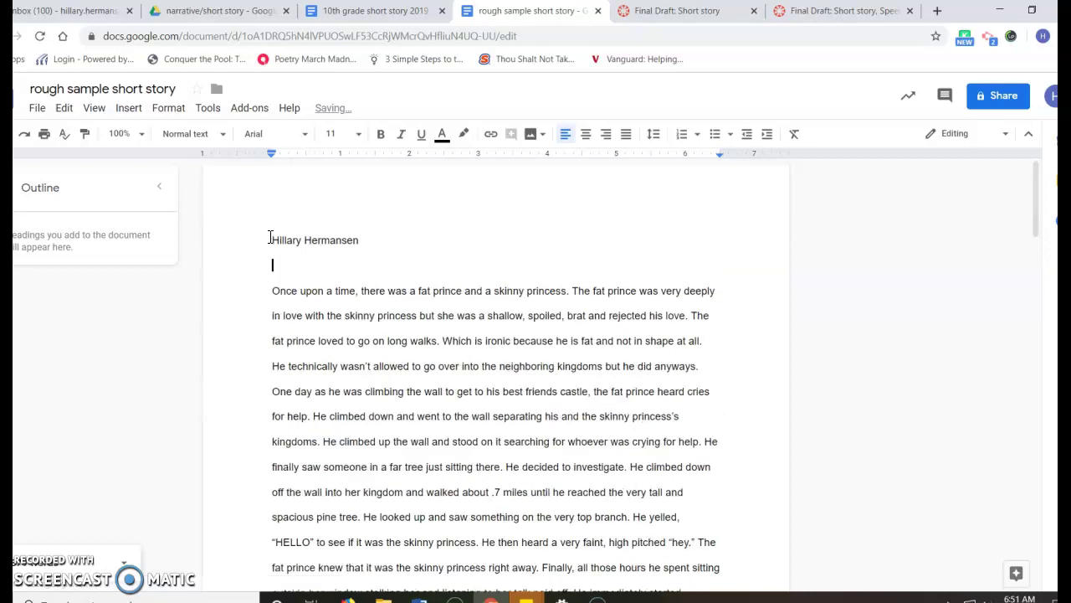
{"action": "type", "text": "1st period"}
{"action": "key", "text": "Return"}
{"action": "type", "text": "Table"}
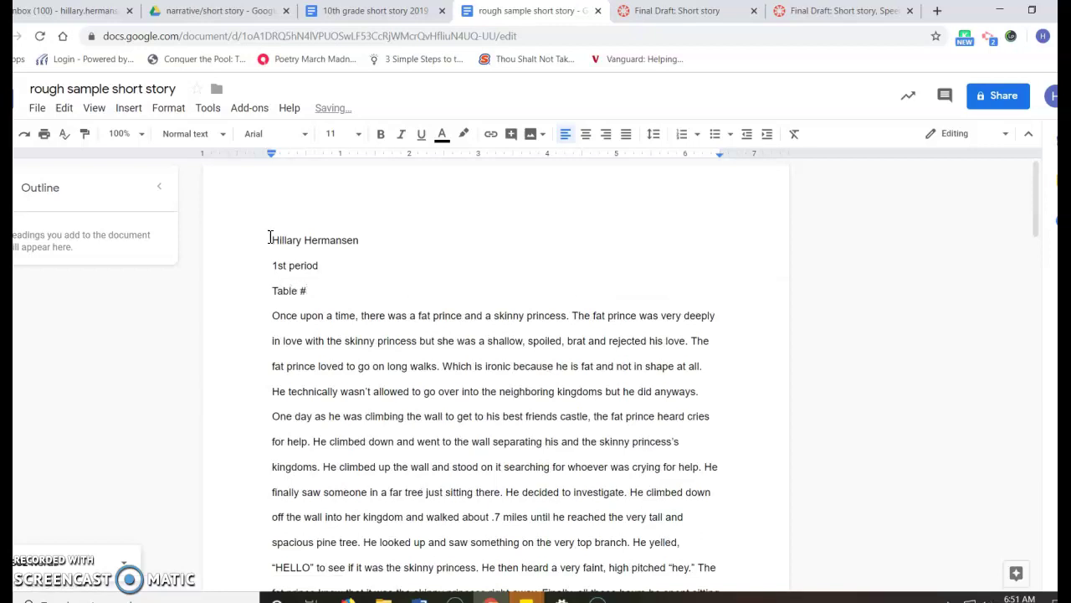
{"action": "type", "text": " # 2"}
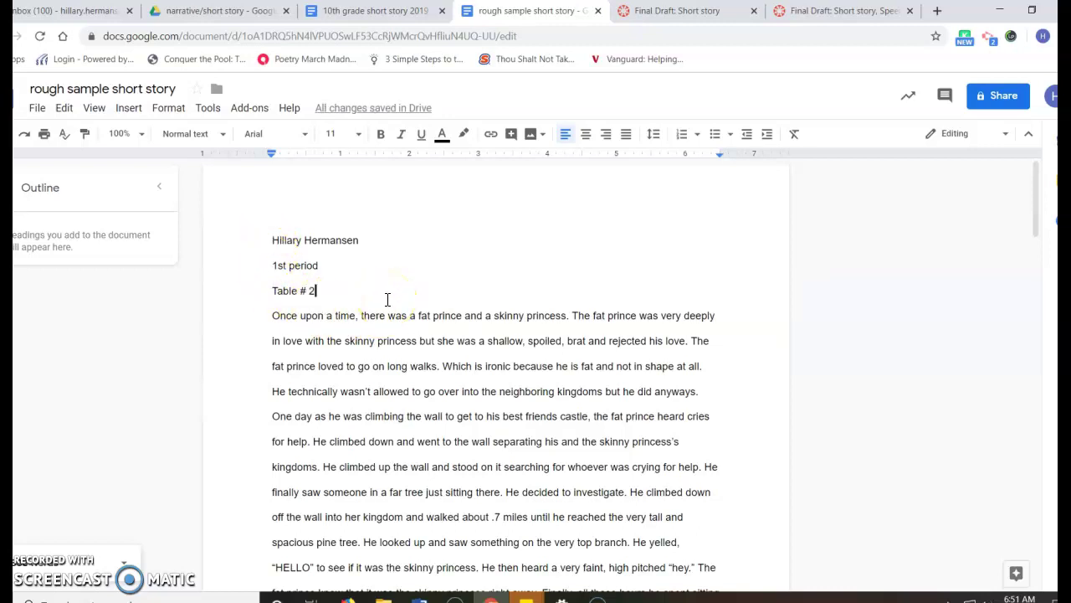
- Add the title 'The Fat Prince' on its own line and centre it
{"action": "key", "text": "Return"}
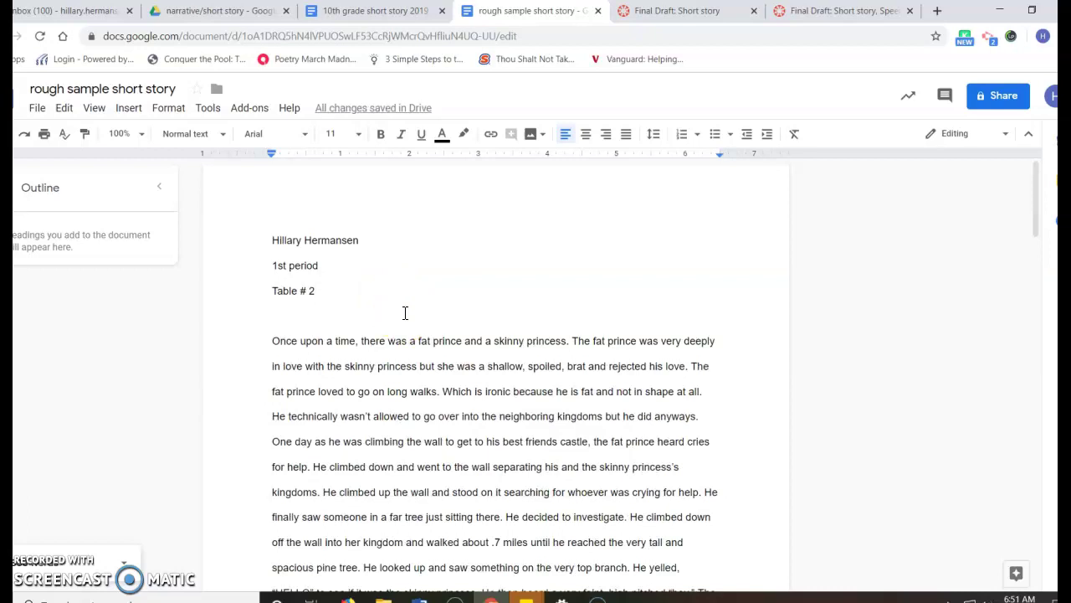
{"action": "type", "text": "The FAS"}
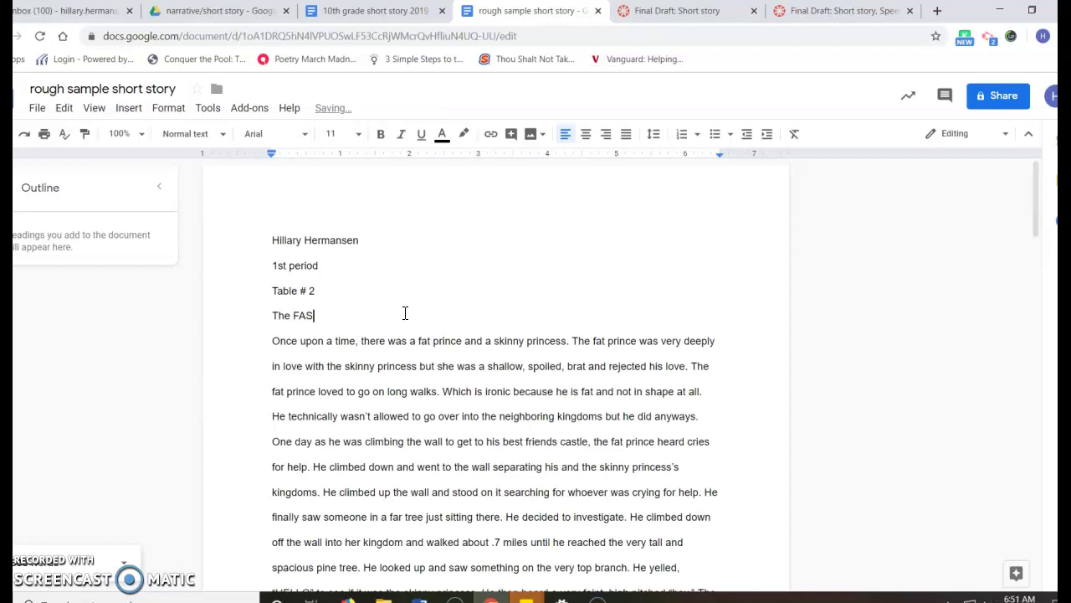
{"action": "key", "text": "BackSpace"}
{"action": "key", "text": "BackSpace"}
{"action": "type", "text": "at Prince"}
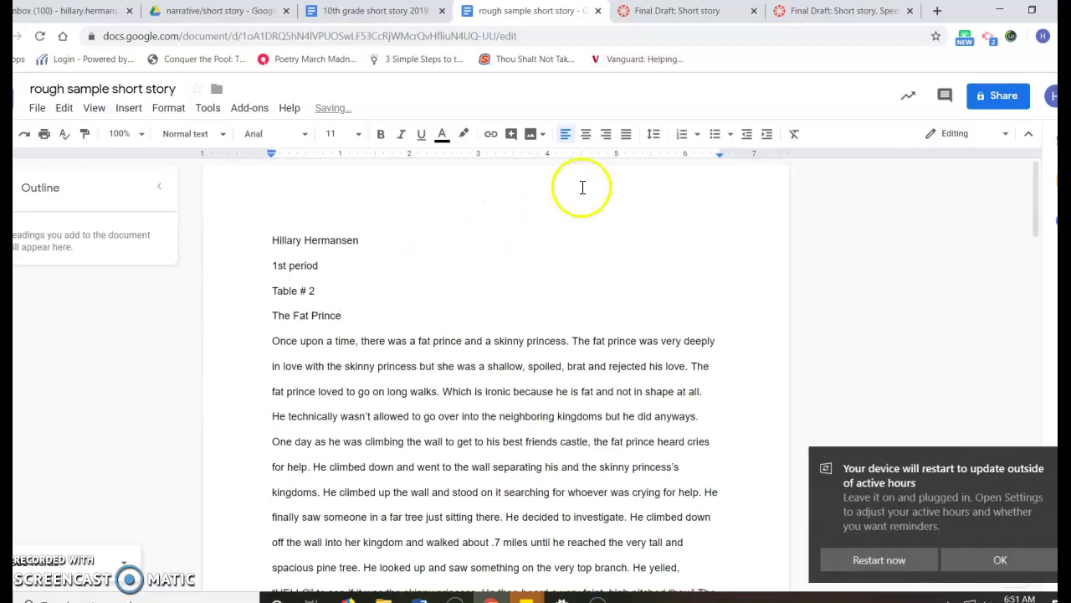
{"action": "left_click", "coordinate": [587, 136]}
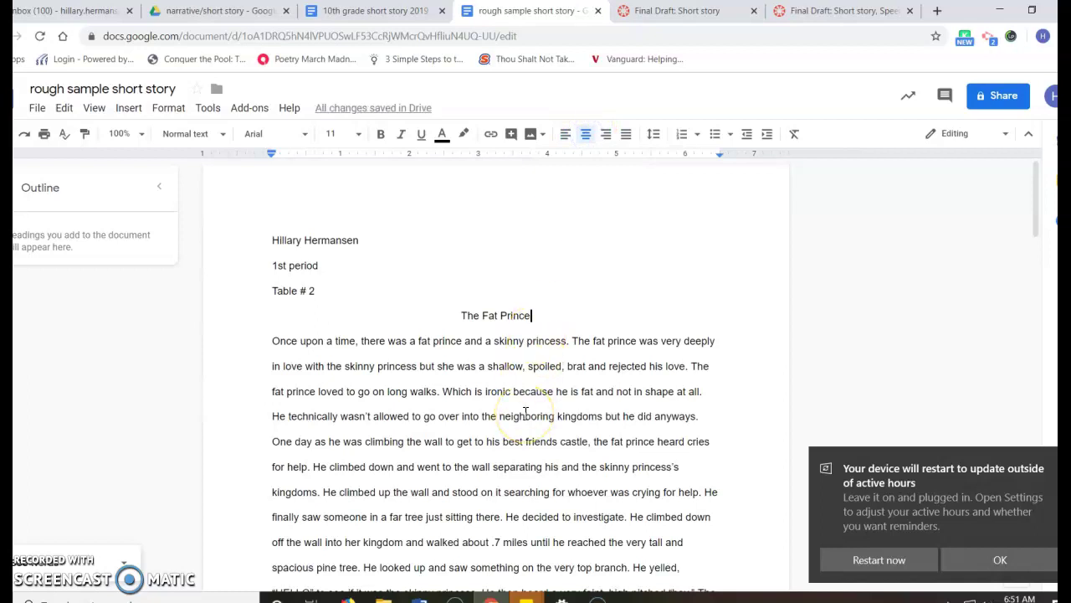
- Indent the first line of the opening 'Once' paragraph
{"action": "left_click", "coordinate": [271, 343]}
{"action": "key", "text": "Tab"}
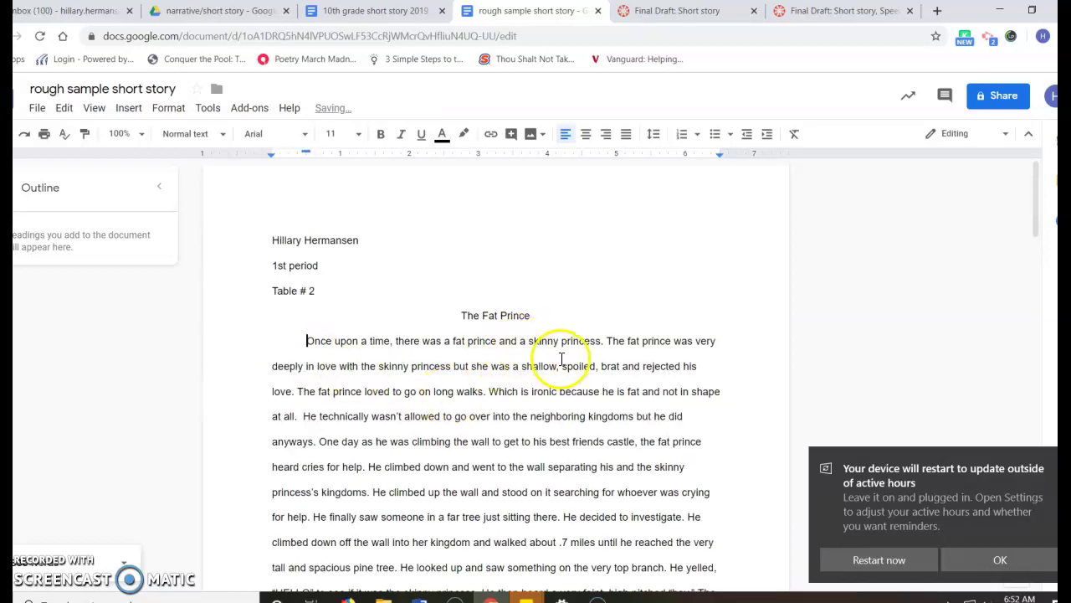
{"action": "scroll", "coordinate": [573, 407], "scroll_direction": "down", "scroll_amount": 1}
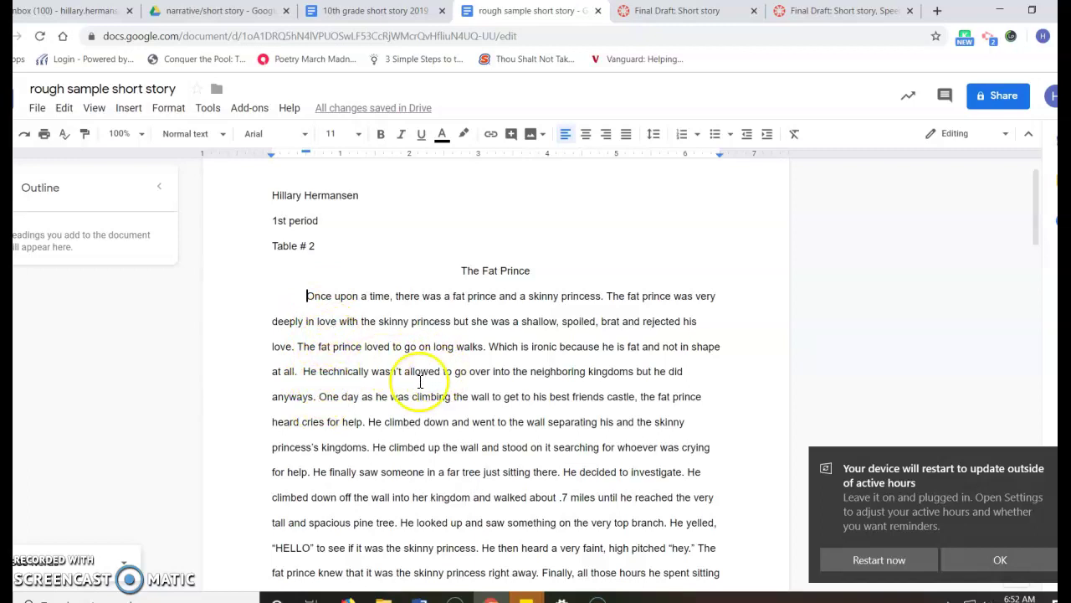
- Start a new paragraph at 'One day as he was climbing'
{"action": "left_click", "coordinate": [320, 398]}
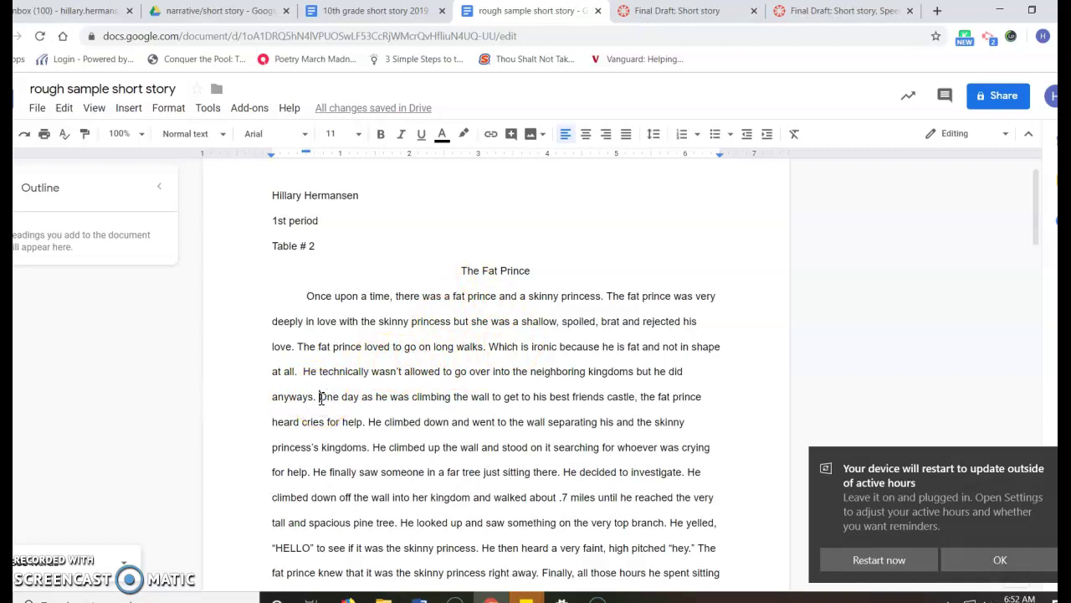
{"action": "key", "text": "Return"}
{"action": "scroll", "coordinate": [402, 414], "scroll_direction": "down", "scroll_amount": 1}
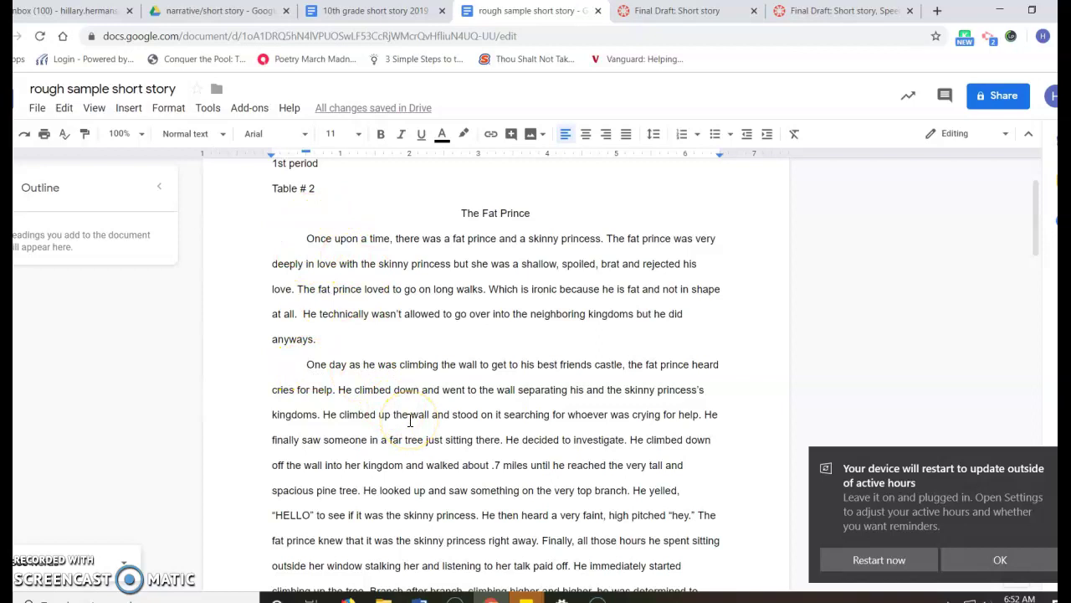
{"action": "scroll", "coordinate": [409, 421], "scroll_direction": "down", "scroll_amount": 1}
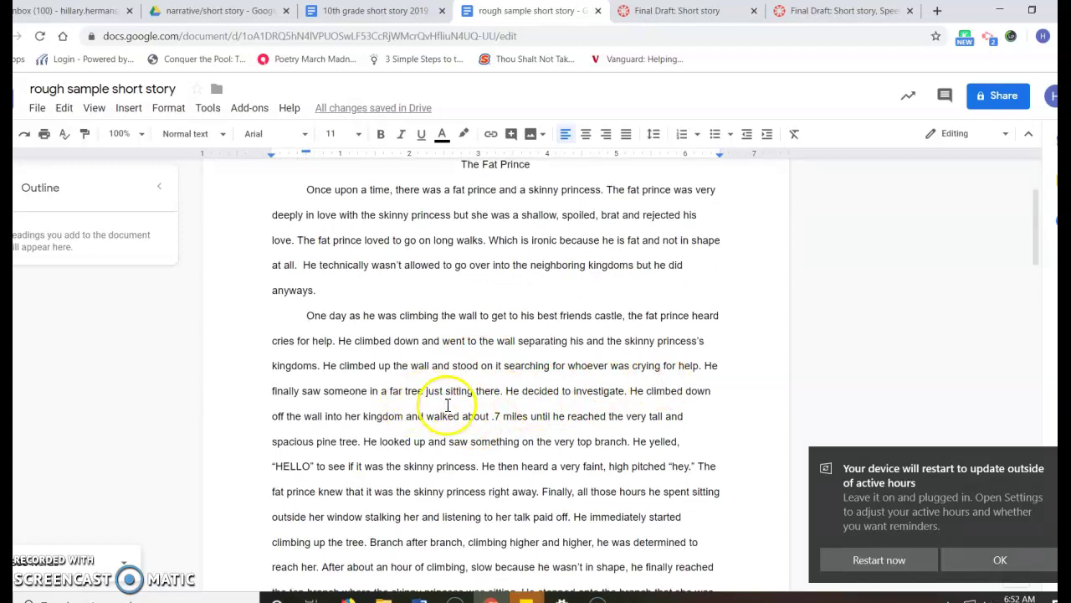
{"action": "left_click", "coordinate": [629, 393]}
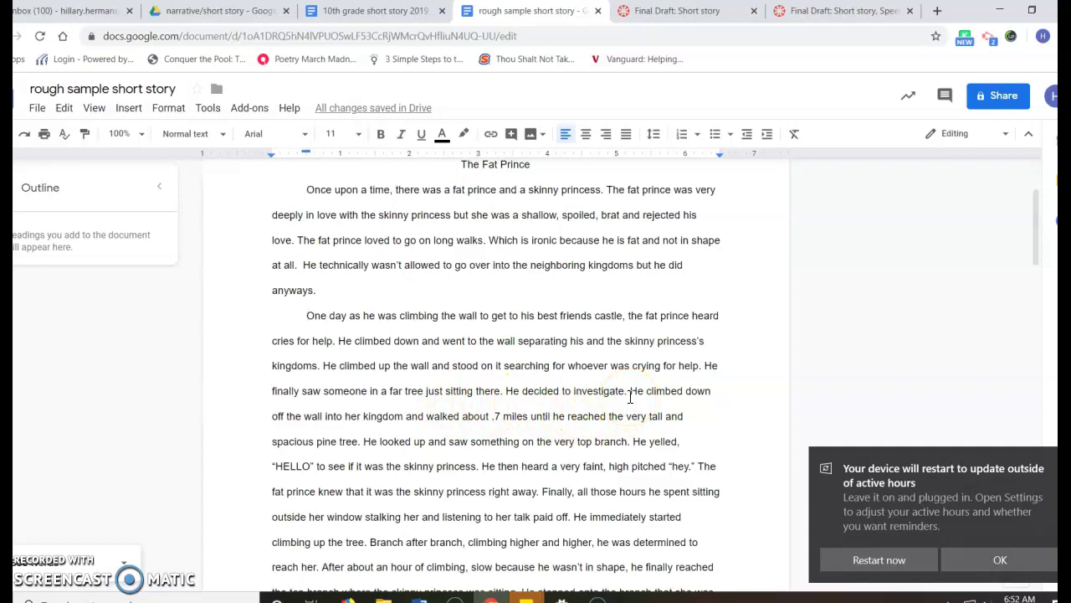
- Start a new paragraph at 'He climbed down off the wall'
{"action": "left_click", "coordinate": [629, 394]}
{"action": "key", "text": "Return"}
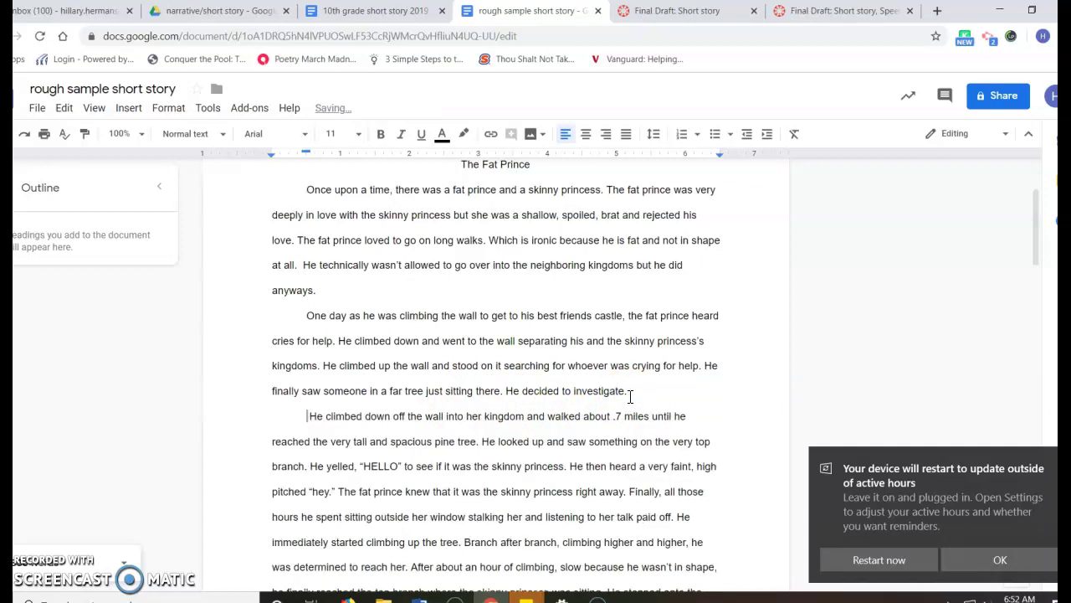
{"action": "scroll", "coordinate": [630, 396], "scroll_direction": "down", "scroll_amount": 1}
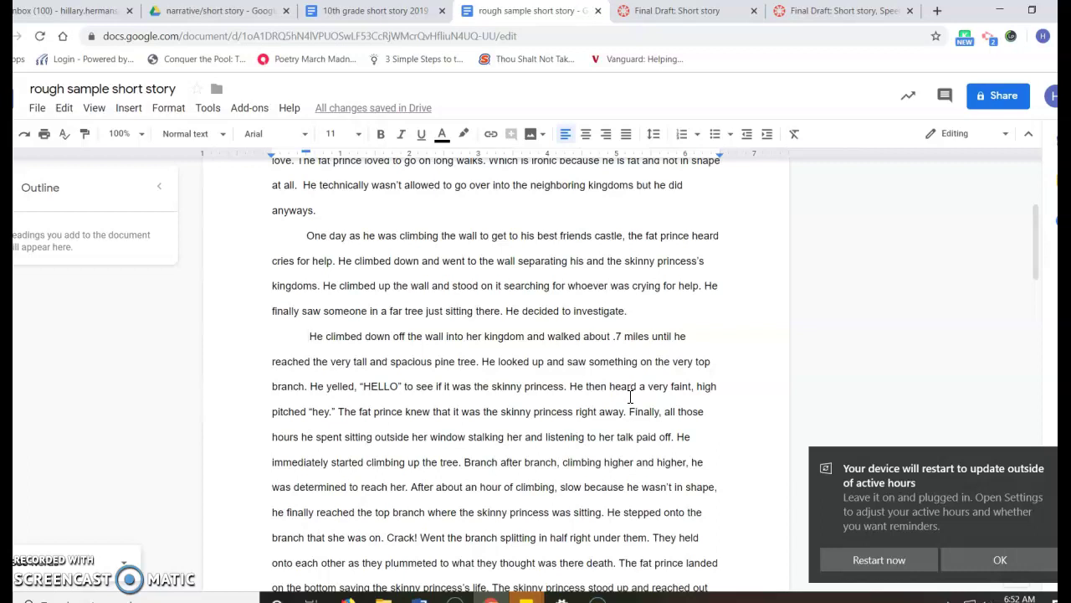
{"action": "scroll", "coordinate": [629, 396], "scroll_direction": "down", "scroll_amount": 1}
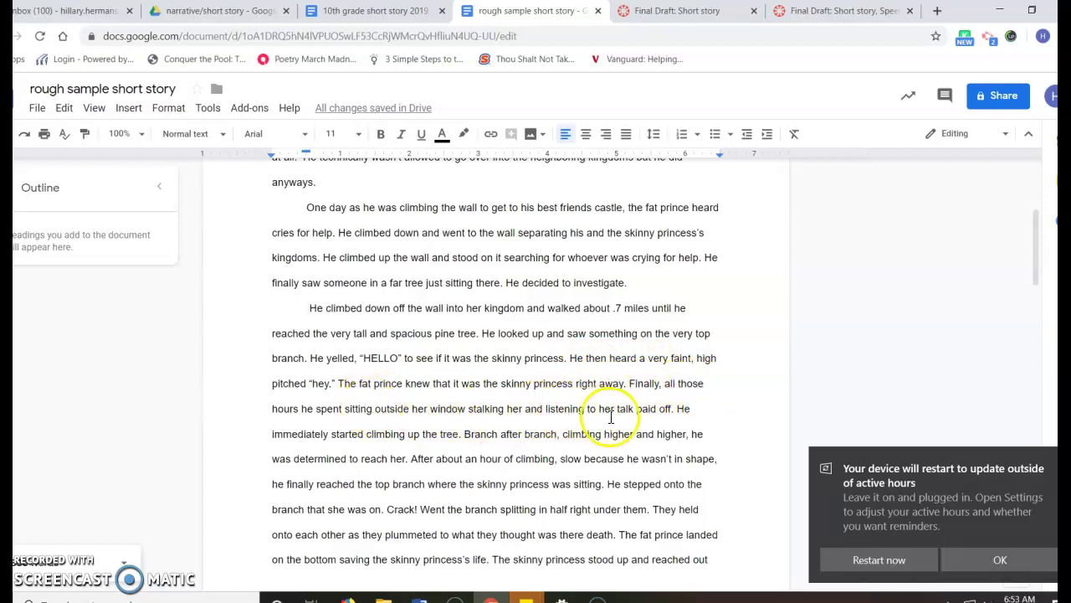
- Start a new paragraph at 'He immediately started climbing' and scroll to the page 2 dialogue
{"action": "left_click", "coordinate": [678, 409]}
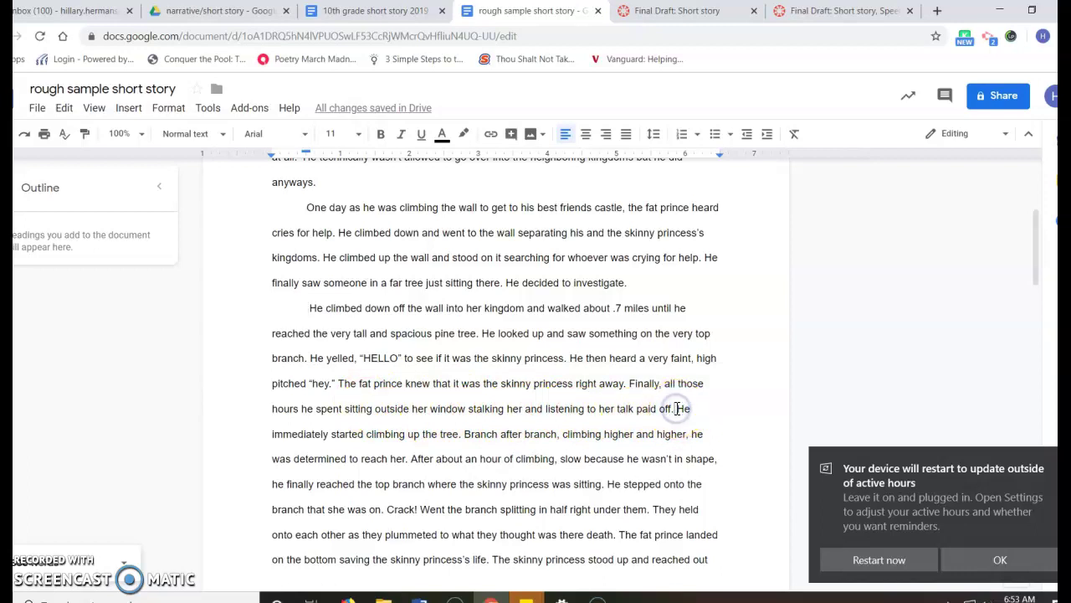
{"action": "key", "text": "Return"}
{"action": "scroll", "coordinate": [678, 409], "scroll_direction": "up", "scroll_amount": 3}
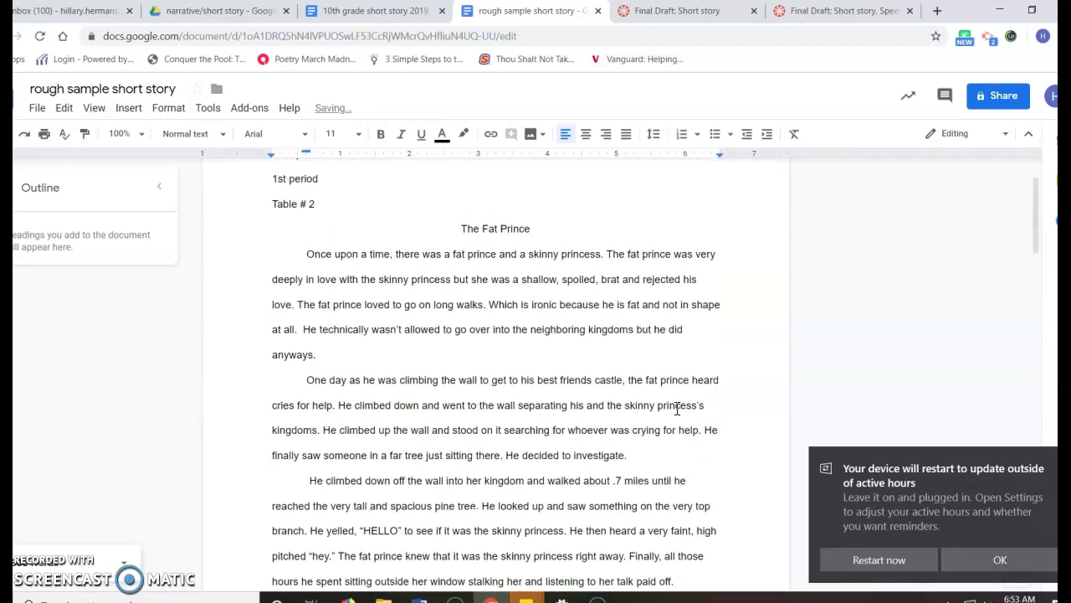
{"action": "scroll", "coordinate": [677, 408], "scroll_direction": "down", "scroll_amount": 1}
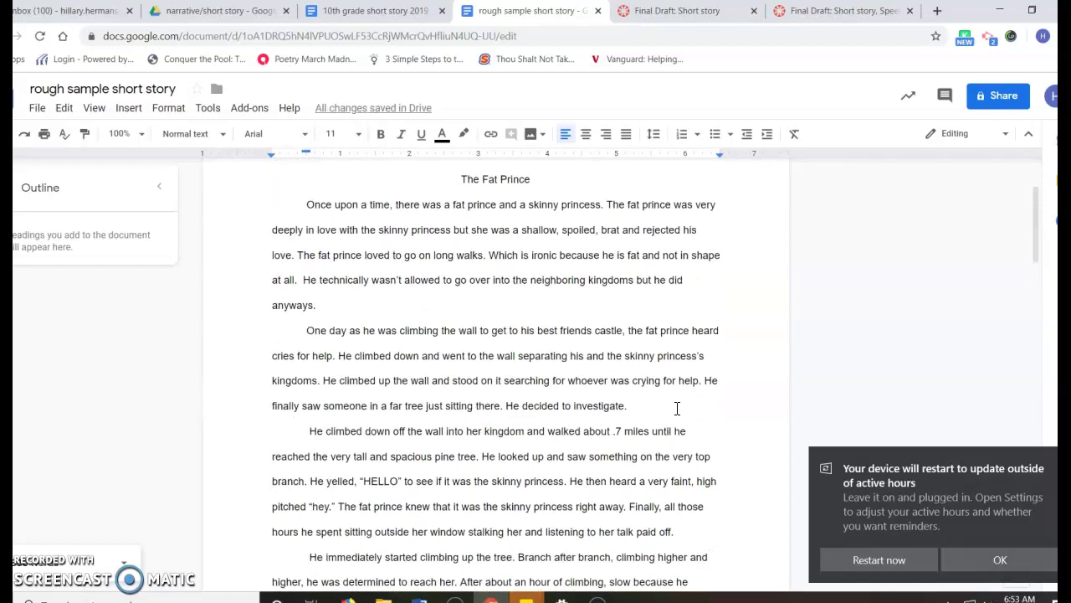
{"action": "scroll", "coordinate": [677, 409], "scroll_direction": "down", "scroll_amount": 1}
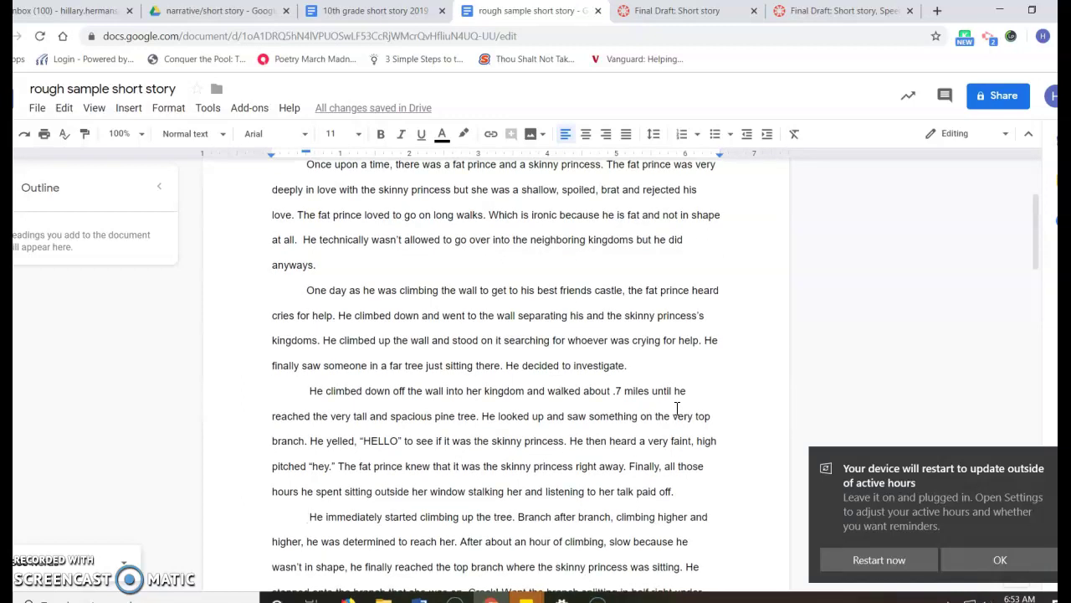
{"action": "scroll", "coordinate": [678, 408], "scroll_direction": "down", "scroll_amount": 5}
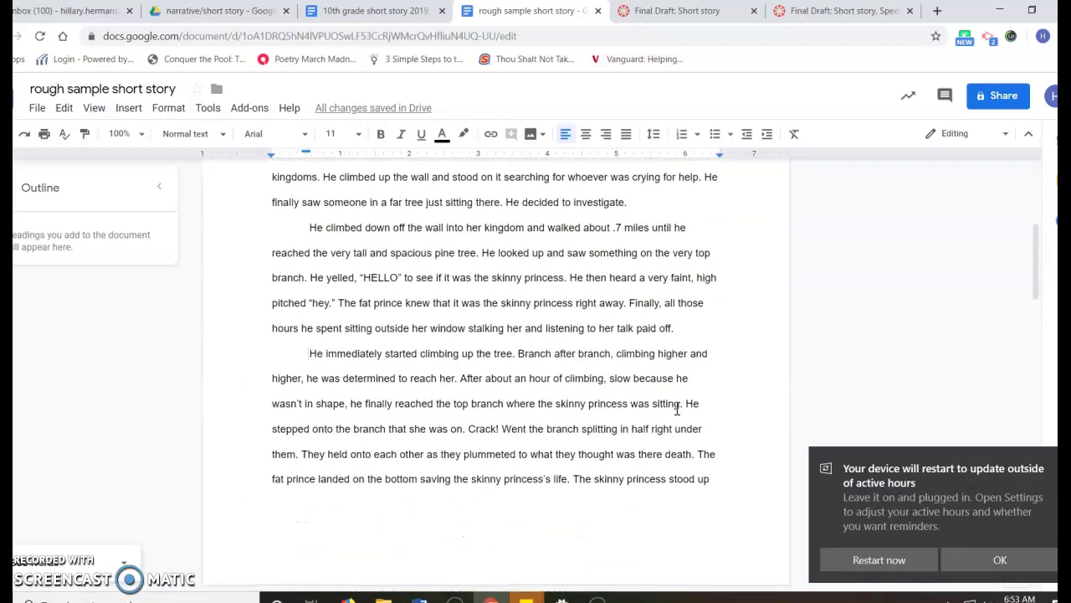
{"action": "scroll", "coordinate": [677, 408], "scroll_direction": "down", "scroll_amount": 3}
{"action": "scroll", "coordinate": [678, 409], "scroll_direction": "up", "scroll_amount": 4}
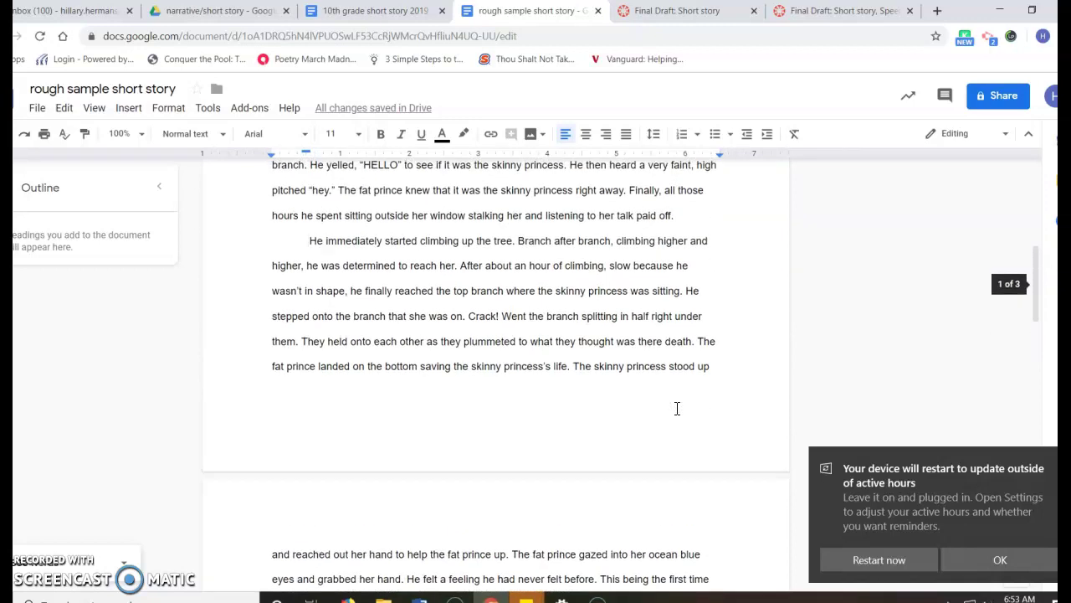
{"action": "scroll", "coordinate": [678, 408], "scroll_direction": "down", "scroll_amount": 5}
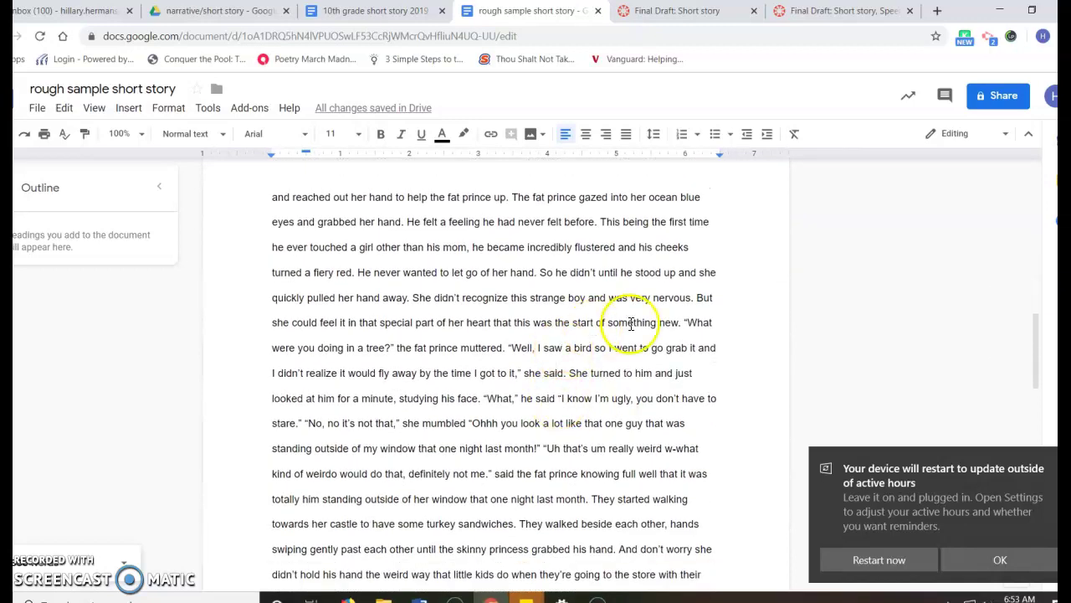
- Make 'What were you doing', 'Well, I saw a bird' and 'What,' separate indented paragraphs
{"action": "left_click", "coordinate": [682, 323]}
{"action": "key", "text": "Return"}
{"action": "key", "text": "Tab"}
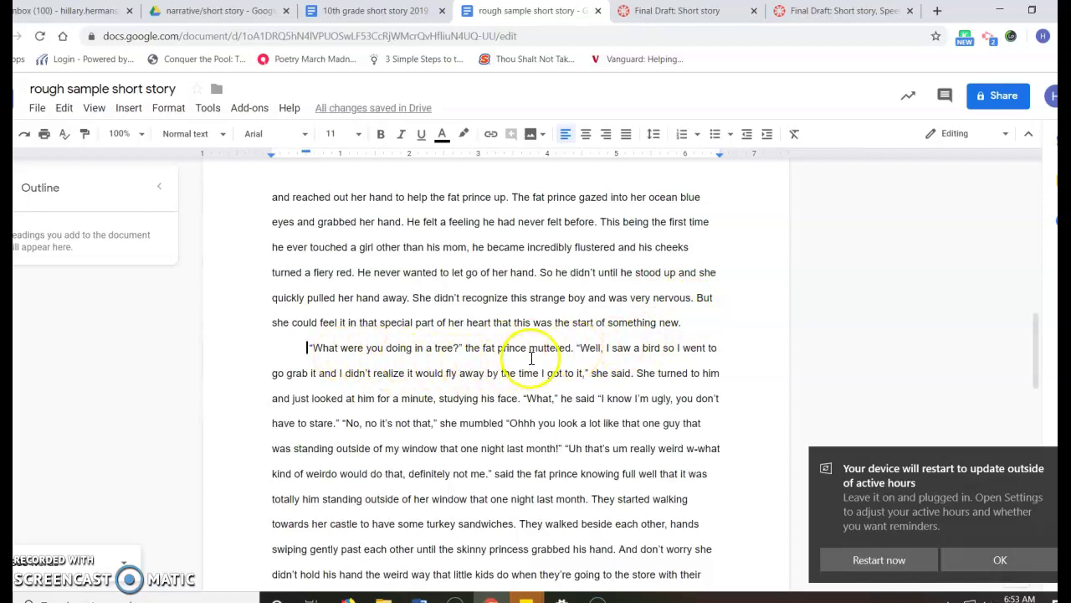
{"action": "left_click", "coordinate": [576, 348]}
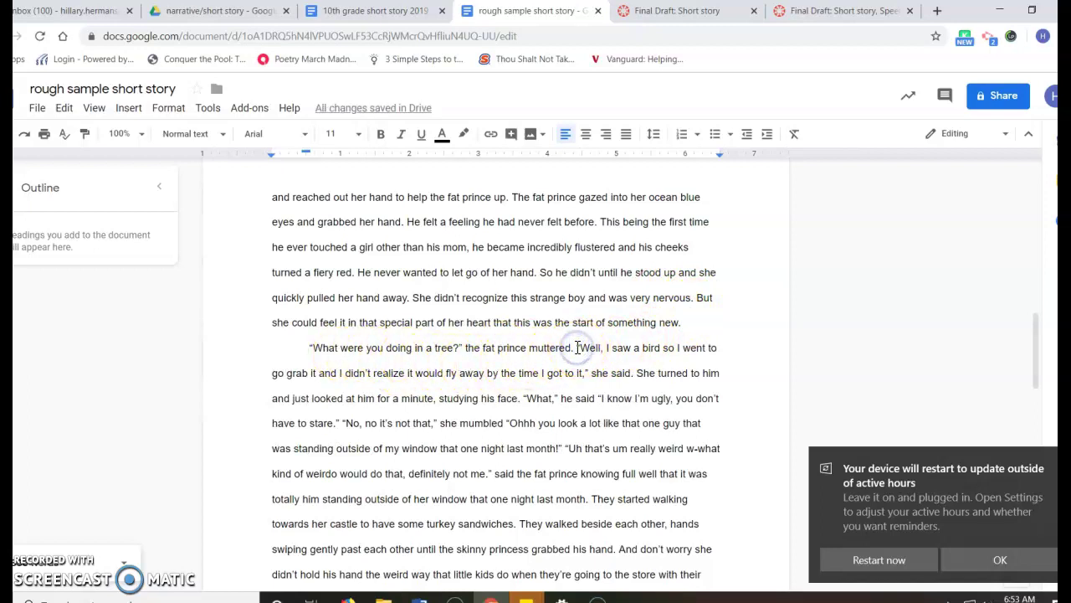
{"action": "key", "text": "Return"}
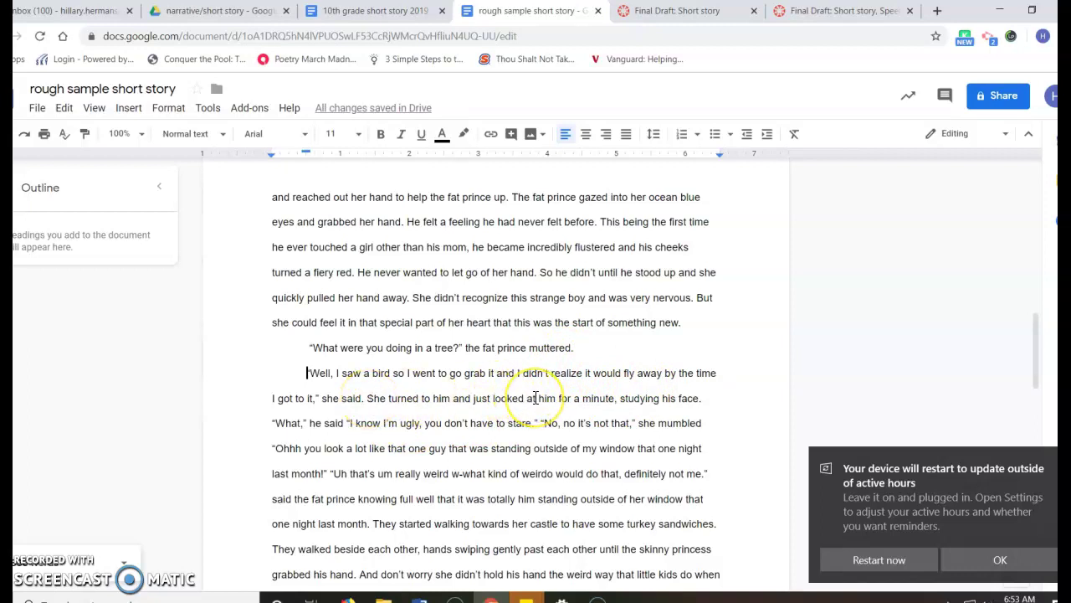
{"action": "left_click", "coordinate": [271, 423]}
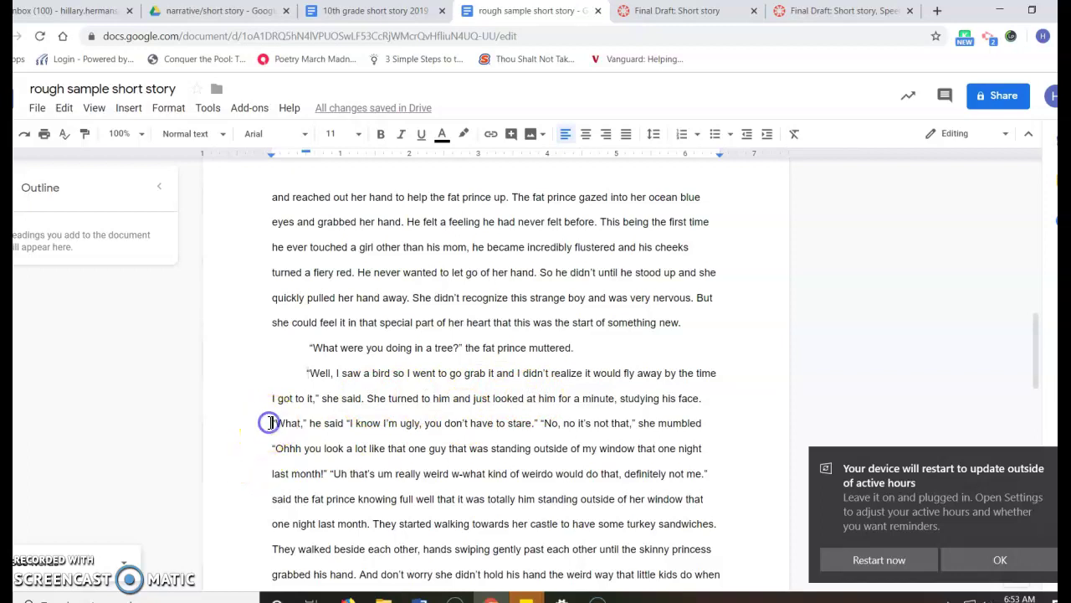
{"action": "key", "text": "Tab"}
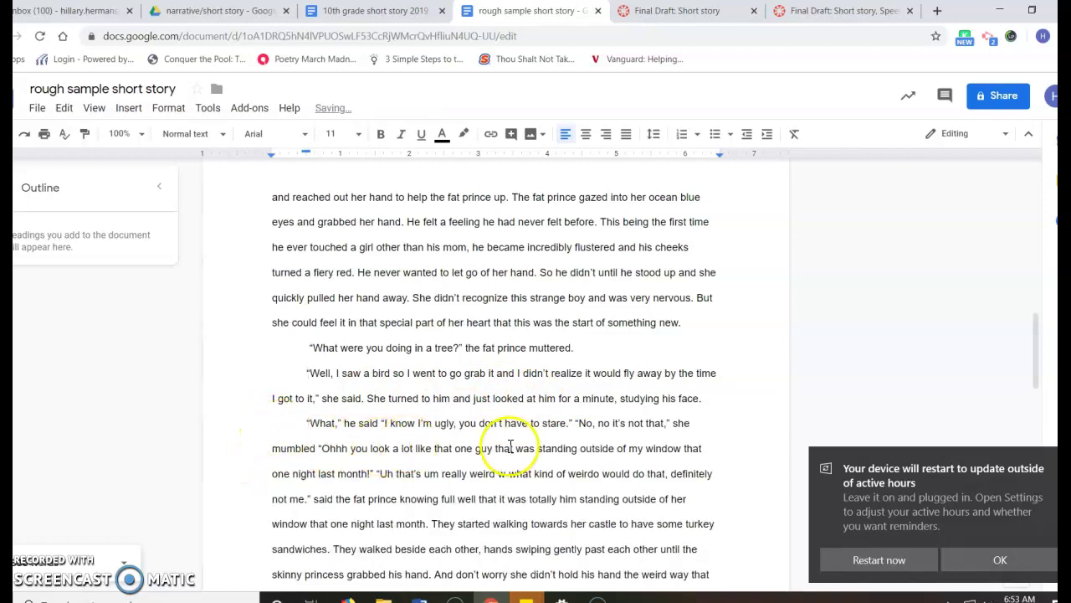
- Make 'No, no it's not that', 'Uh that's um really weird' and 'They started walking' new paragraphs
{"action": "left_click", "coordinate": [572, 424]}
{"action": "key", "text": "Return"}
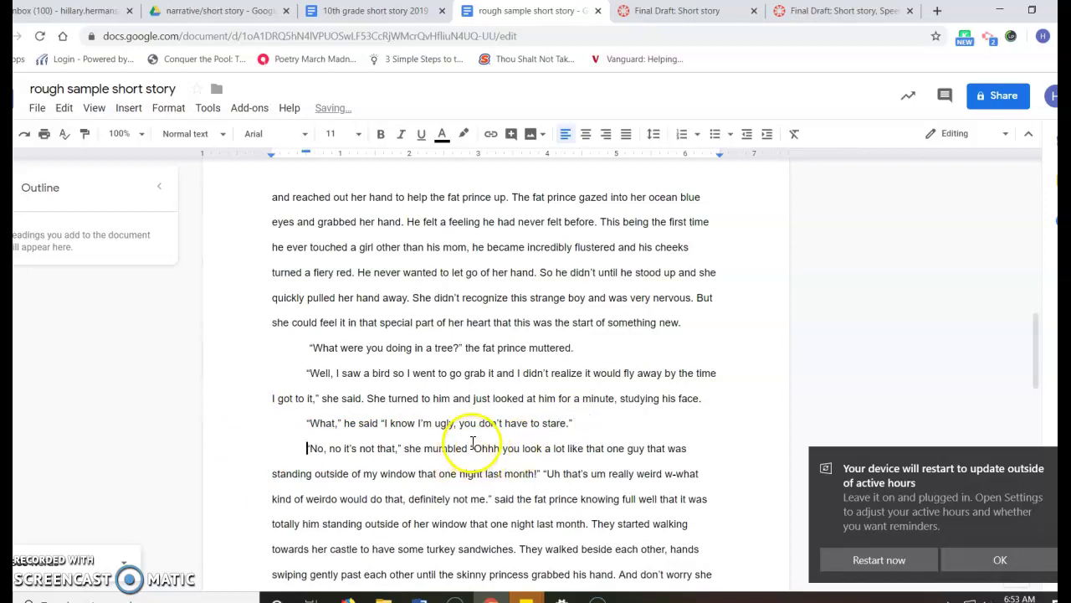
{"action": "left_click", "coordinate": [544, 473]}
{"action": "key", "text": "Return"}
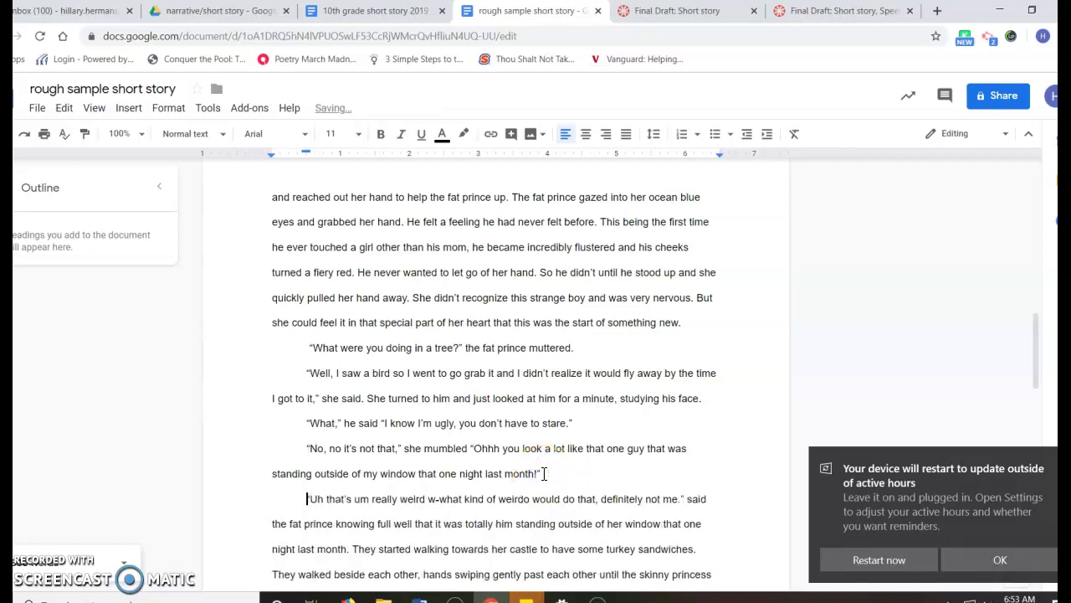
{"action": "scroll", "coordinate": [543, 474], "scroll_direction": "down", "scroll_amount": 2}
{"action": "left_click", "coordinate": [690, 433]}
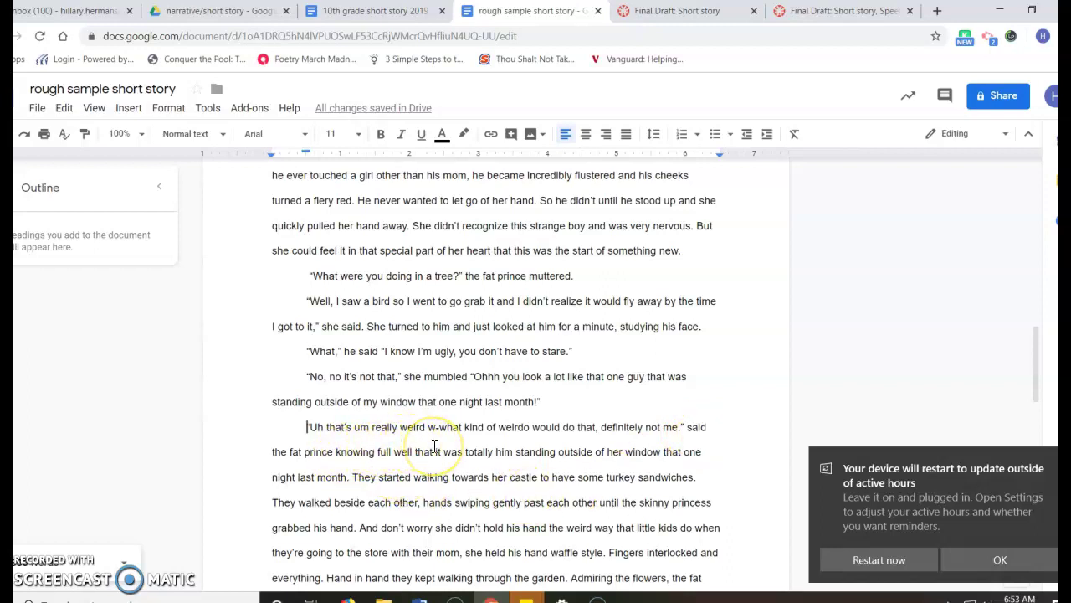
{"action": "left_click", "coordinate": [352, 477]}
{"action": "key", "text": "Return"}
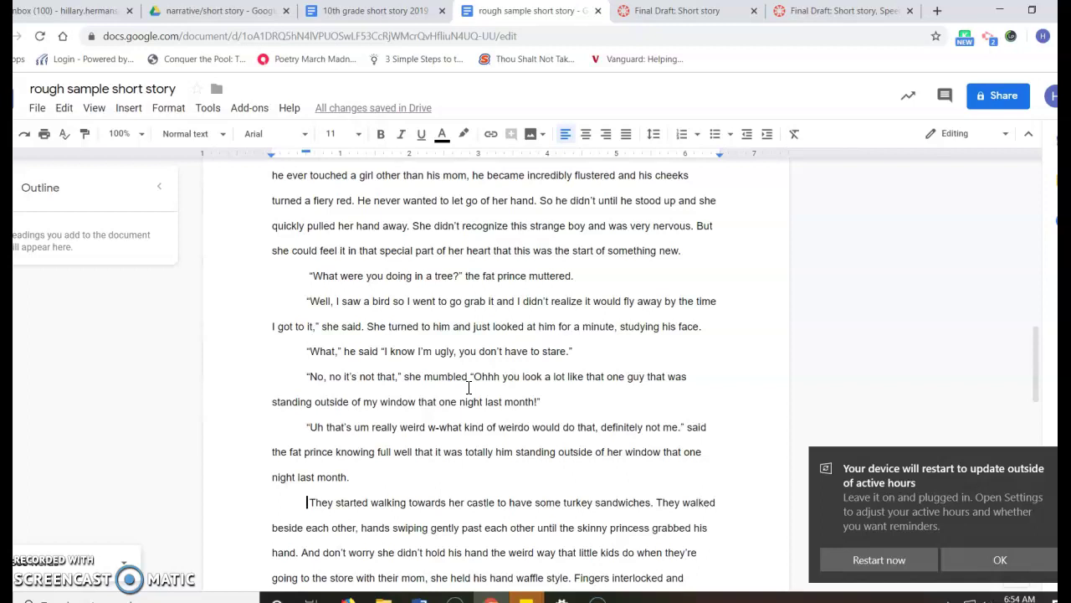
{"action": "scroll", "coordinate": [469, 387], "scroll_direction": "up", "scroll_amount": 2}
{"action": "scroll", "coordinate": [469, 388], "scroll_direction": "down", "scroll_amount": 7}
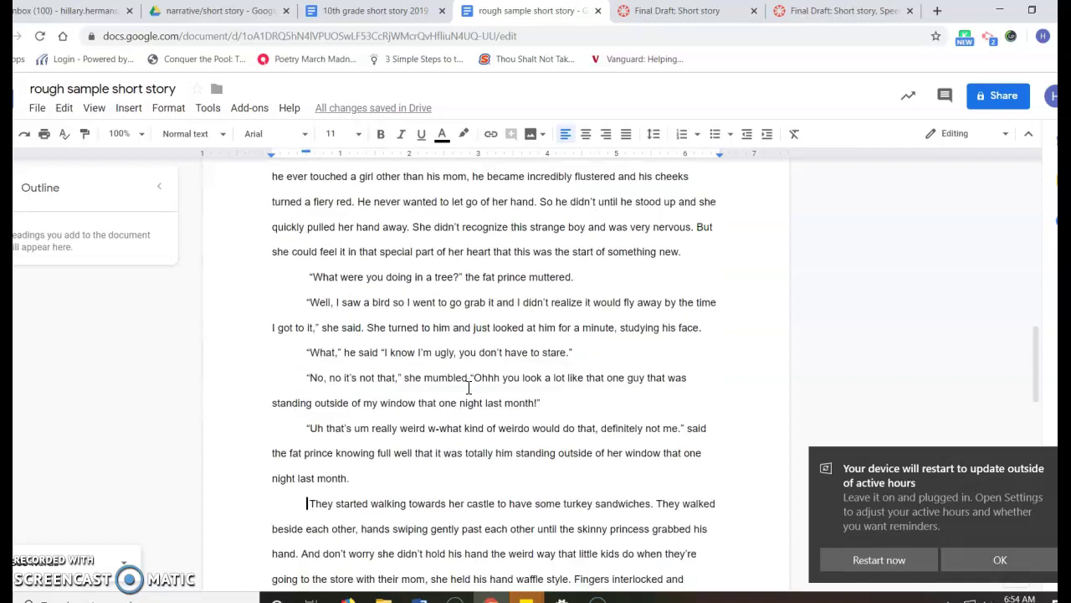
{"action": "scroll", "coordinate": [469, 387], "scroll_direction": "down", "scroll_amount": 2}
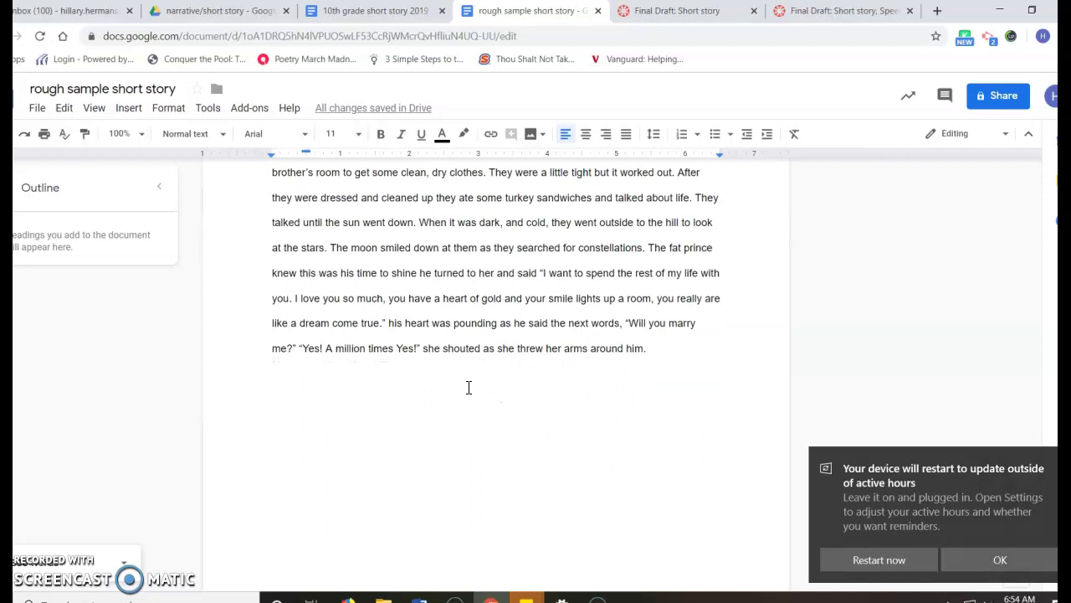
{"action": "scroll", "coordinate": [469, 387], "scroll_direction": "up", "scroll_amount": 1}
{"action": "scroll", "coordinate": [468, 387], "scroll_direction": "down", "scroll_amount": 1}
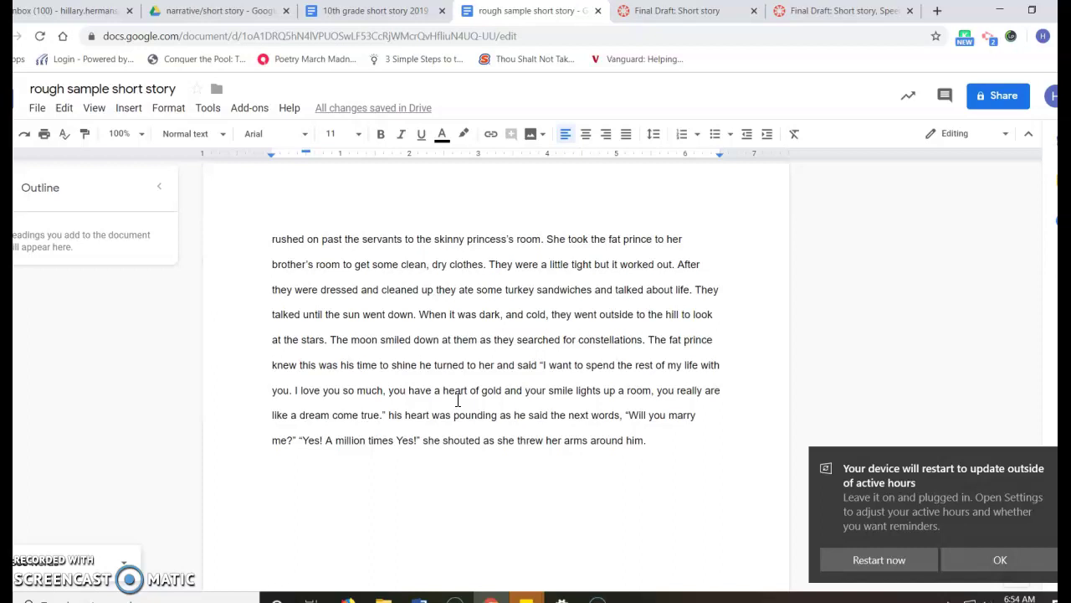
{"action": "scroll", "coordinate": [458, 400], "scroll_direction": "up", "scroll_amount": 9}
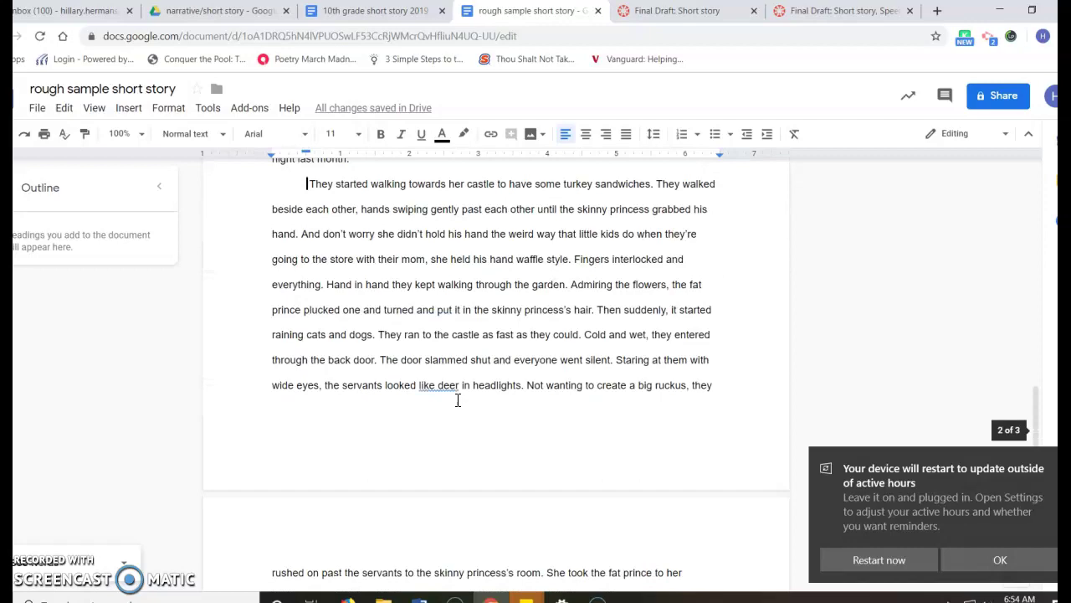
{"action": "scroll", "coordinate": [457, 400], "scroll_direction": "up", "scroll_amount": 10}
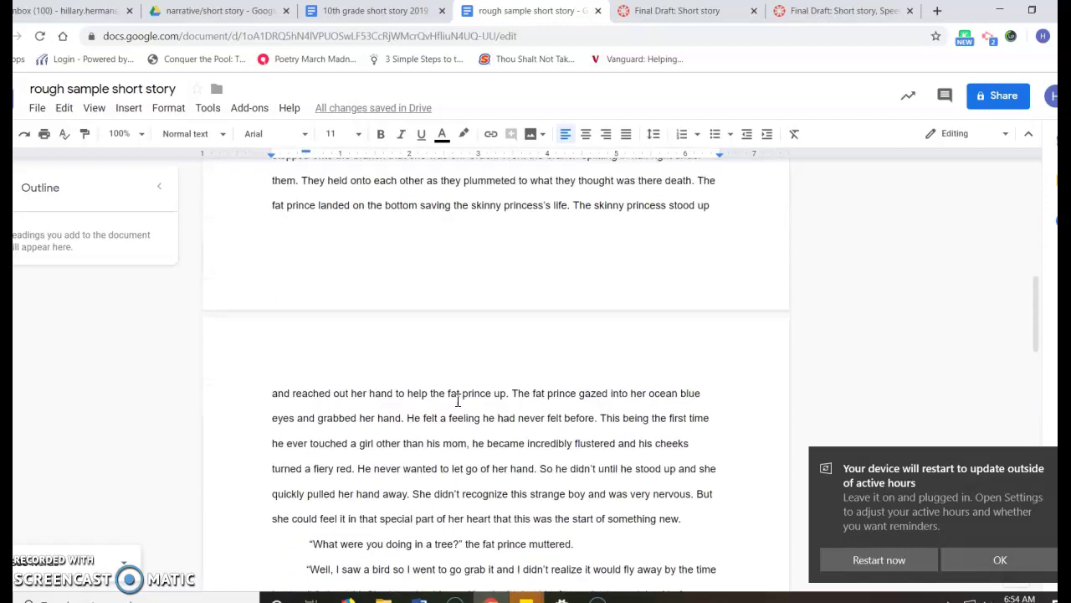
{"action": "scroll", "coordinate": [458, 400], "scroll_direction": "up", "scroll_amount": 5}
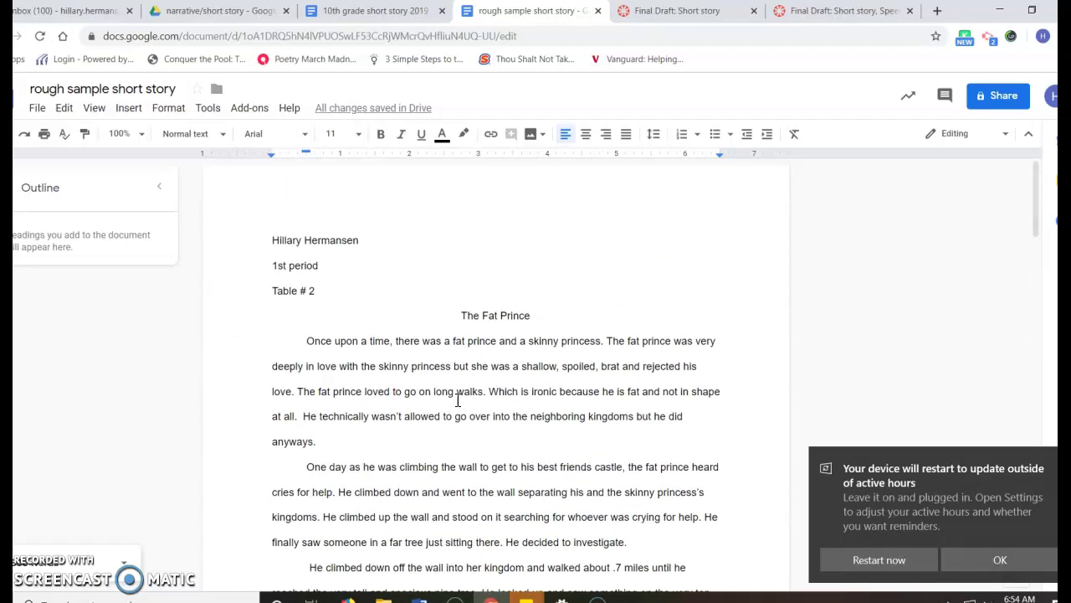
{"action": "scroll", "coordinate": [458, 400], "scroll_direction": "down", "scroll_amount": 11}
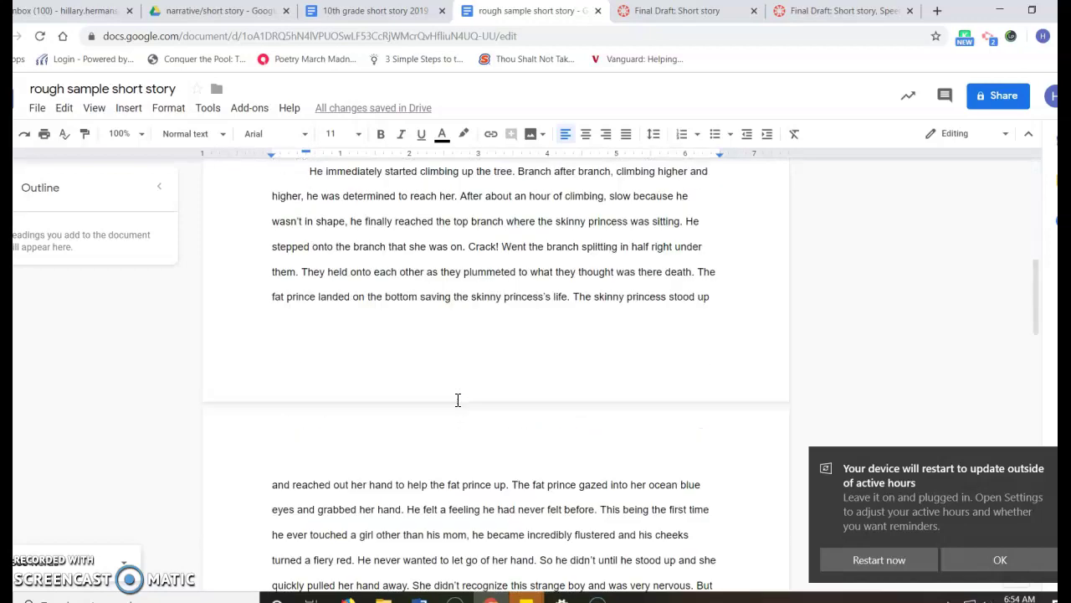
{"action": "scroll", "coordinate": [458, 400], "scroll_direction": "down", "scroll_amount": 5}
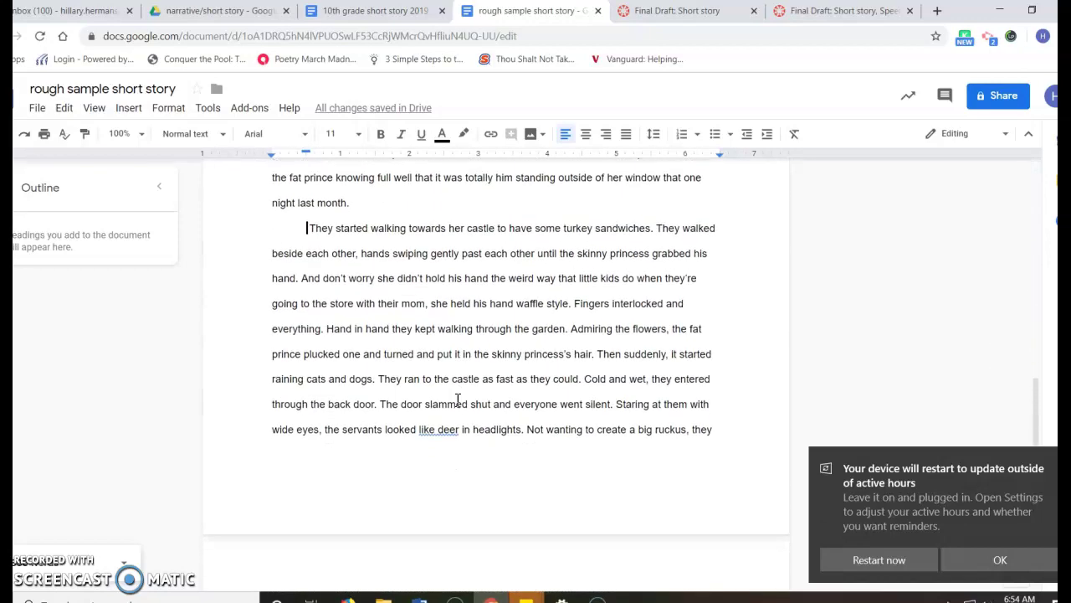
{"action": "scroll", "coordinate": [458, 400], "scroll_direction": "down", "scroll_amount": 1}
{"action": "left_click", "coordinate": [460, 387]}
{"action": "scroll", "coordinate": [579, 391], "scroll_direction": "down", "scroll_amount": 4}
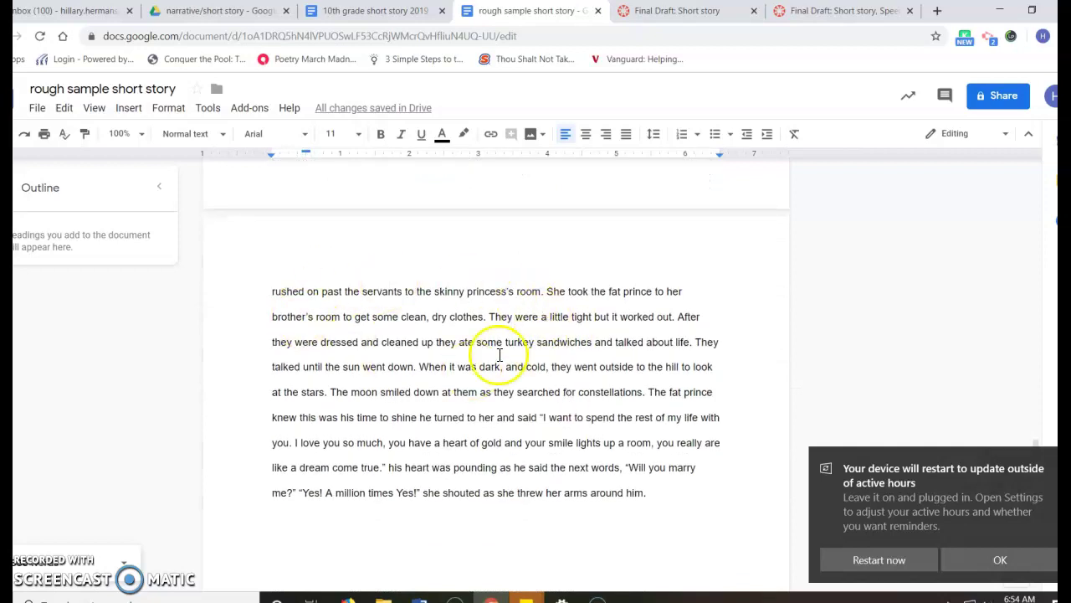
{"action": "scroll", "coordinate": [502, 283], "scroll_direction": "up", "scroll_amount": 15}
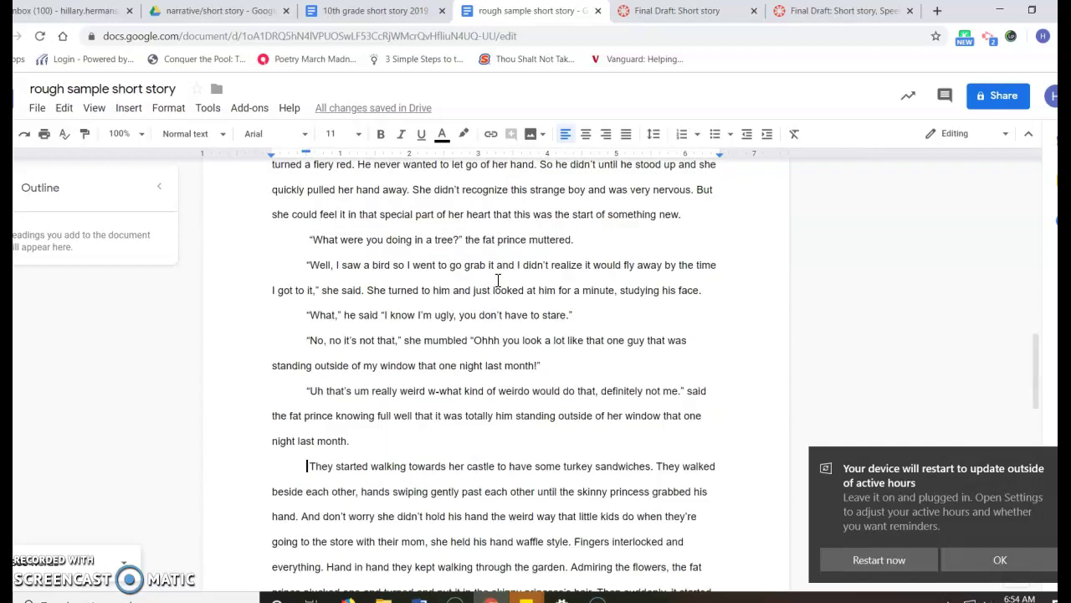
{"action": "scroll", "coordinate": [496, 287], "scroll_direction": "up", "scroll_amount": 3}
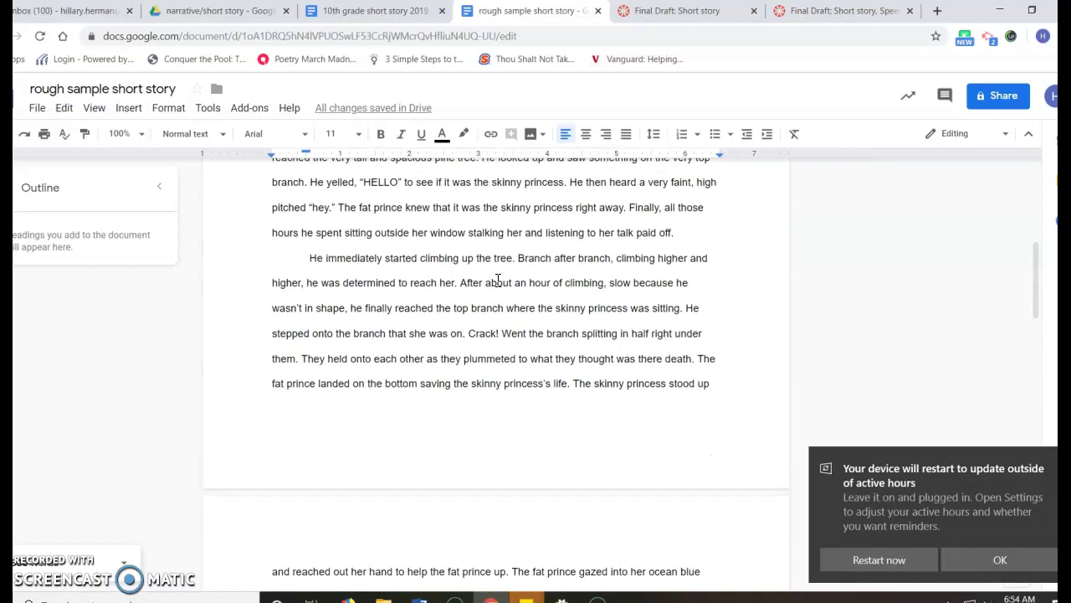
{"action": "scroll", "coordinate": [456, 356], "scroll_direction": "down", "scroll_amount": 1}
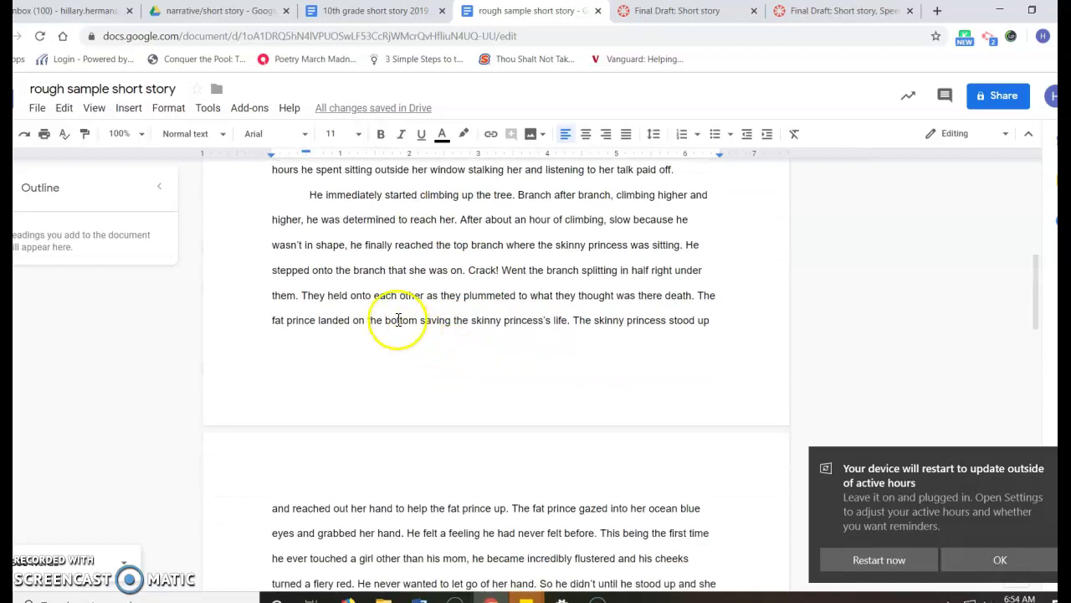
{"action": "scroll", "coordinate": [398, 310], "scroll_direction": "up", "scroll_amount": 3}
{"action": "scroll", "coordinate": [405, 287], "scroll_direction": "up", "scroll_amount": 3}
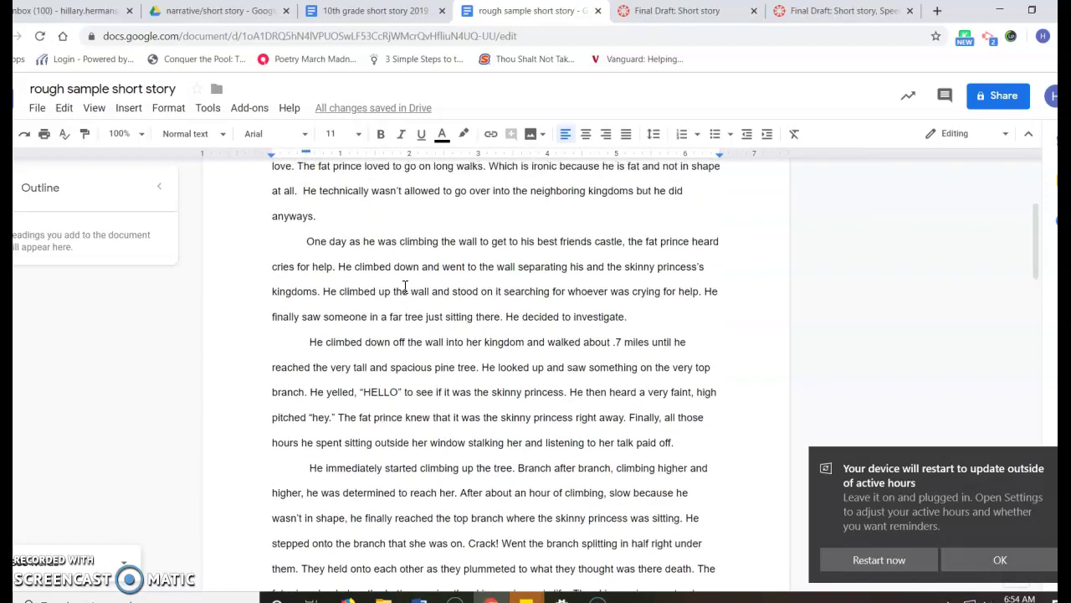
{"action": "scroll", "coordinate": [405, 287], "scroll_direction": "down", "scroll_amount": 1}
{"action": "scroll", "coordinate": [405, 288], "scroll_direction": "down", "scroll_amount": 2}
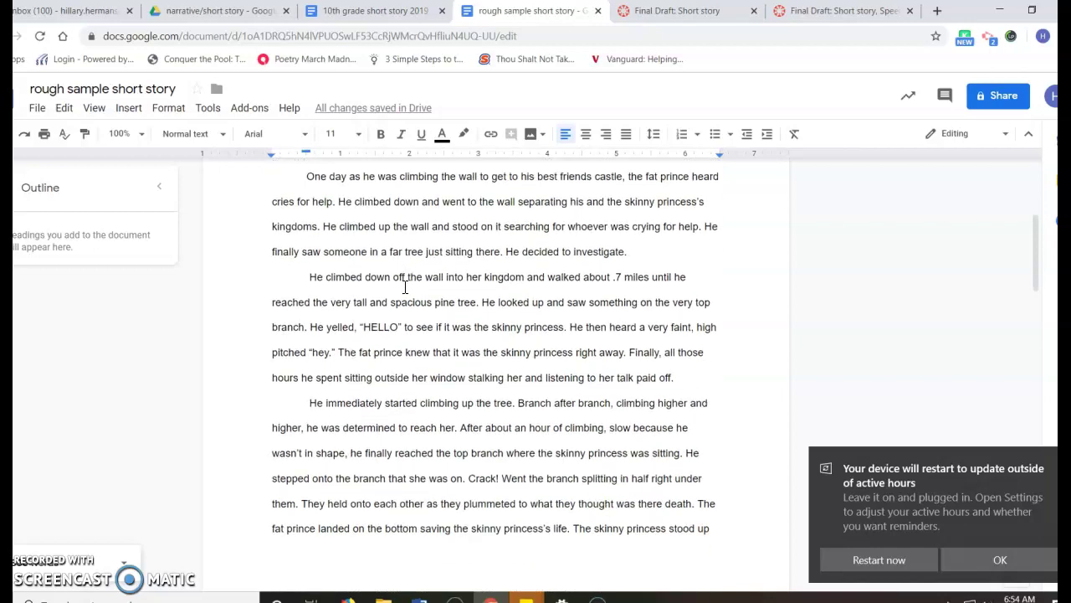
{"action": "scroll", "coordinate": [405, 287], "scroll_direction": "up", "scroll_amount": 5}
{"action": "scroll", "coordinate": [405, 287], "scroll_direction": "down", "scroll_amount": 1}
{"action": "scroll", "coordinate": [405, 287], "scroll_direction": "down", "scroll_amount": 8}
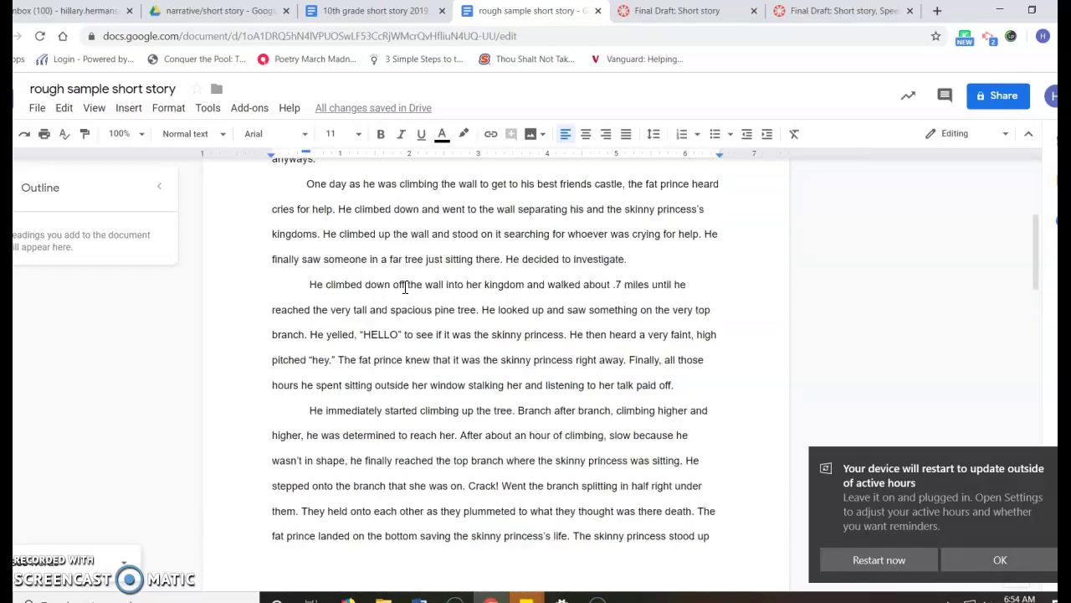
{"action": "scroll", "coordinate": [405, 288], "scroll_direction": "down", "scroll_amount": 3}
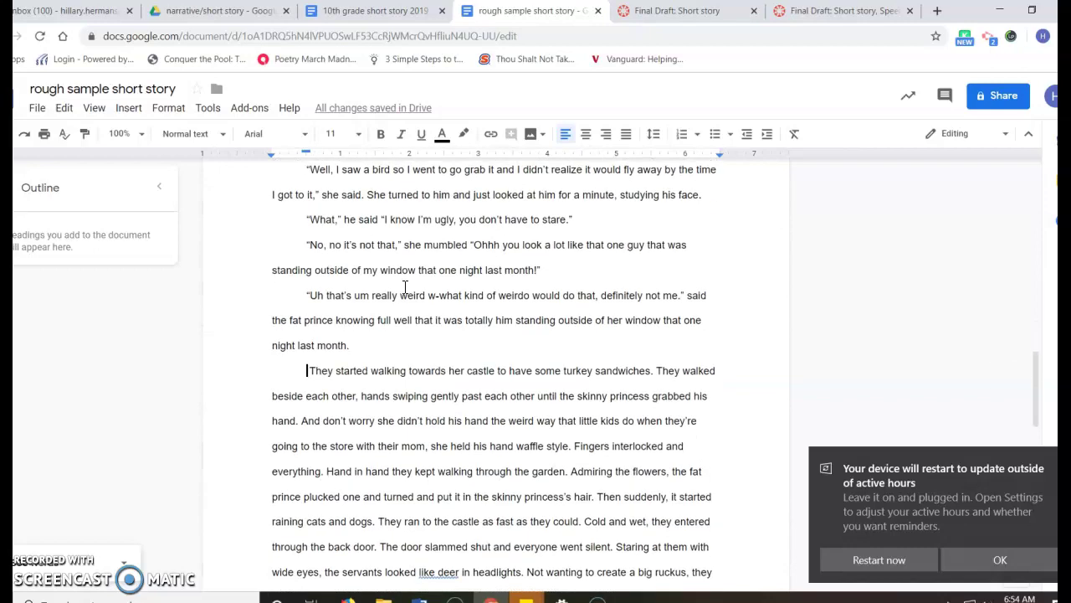
{"action": "scroll", "coordinate": [405, 287], "scroll_direction": "up", "scroll_amount": 8}
{"action": "scroll", "coordinate": [405, 287], "scroll_direction": "up", "scroll_amount": 3}
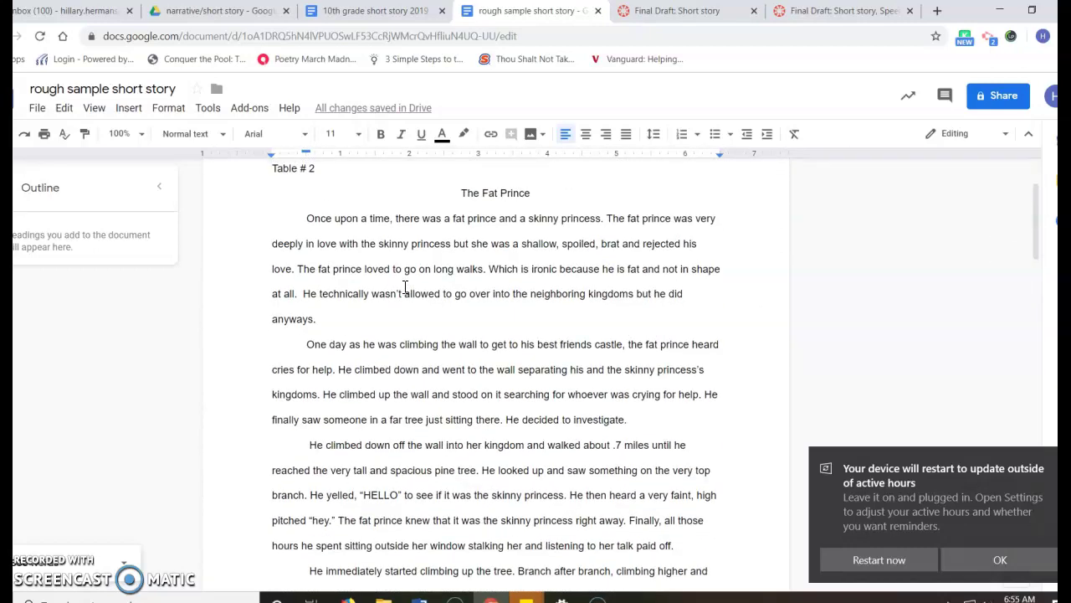
{"action": "scroll", "coordinate": [405, 287], "scroll_direction": "down", "scroll_amount": 1}
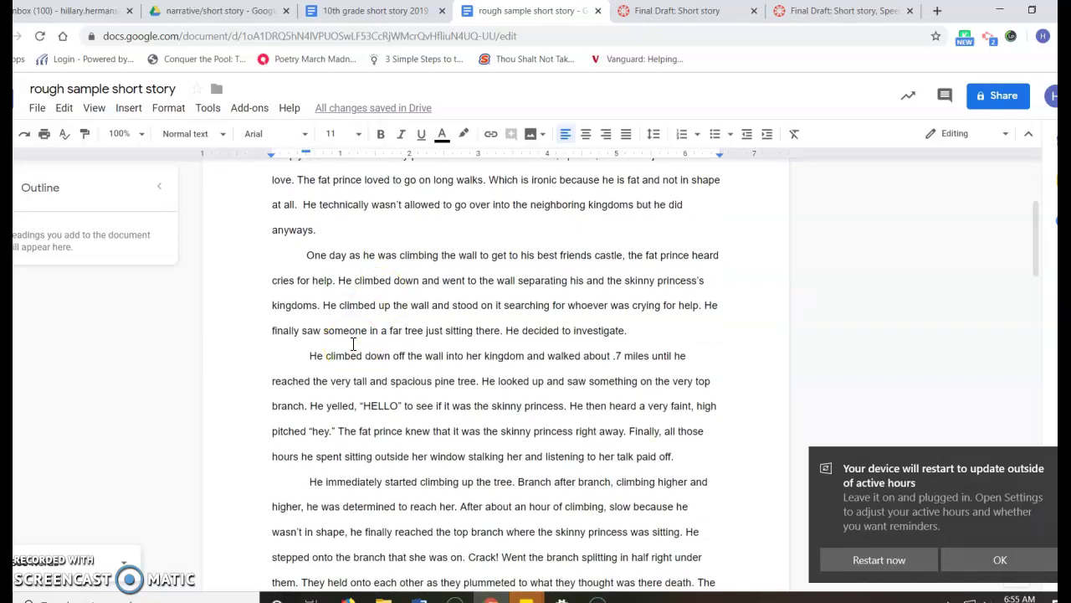
{"action": "scroll", "coordinate": [354, 343], "scroll_direction": "down", "scroll_amount": 1}
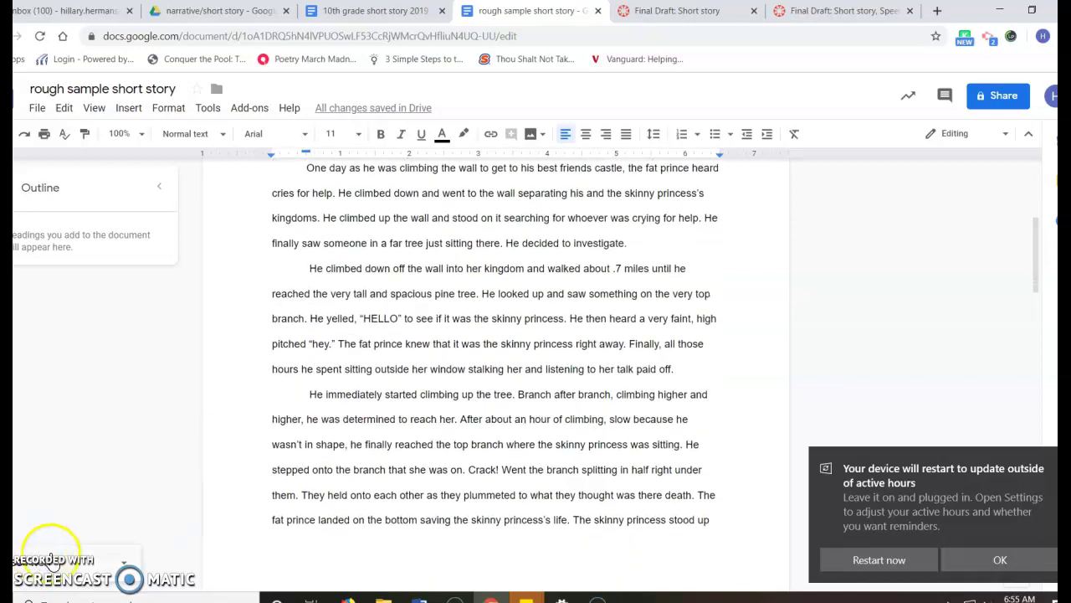
{"action": "scroll", "coordinate": [272, 448], "scroll_direction": "down", "scroll_amount": 1}
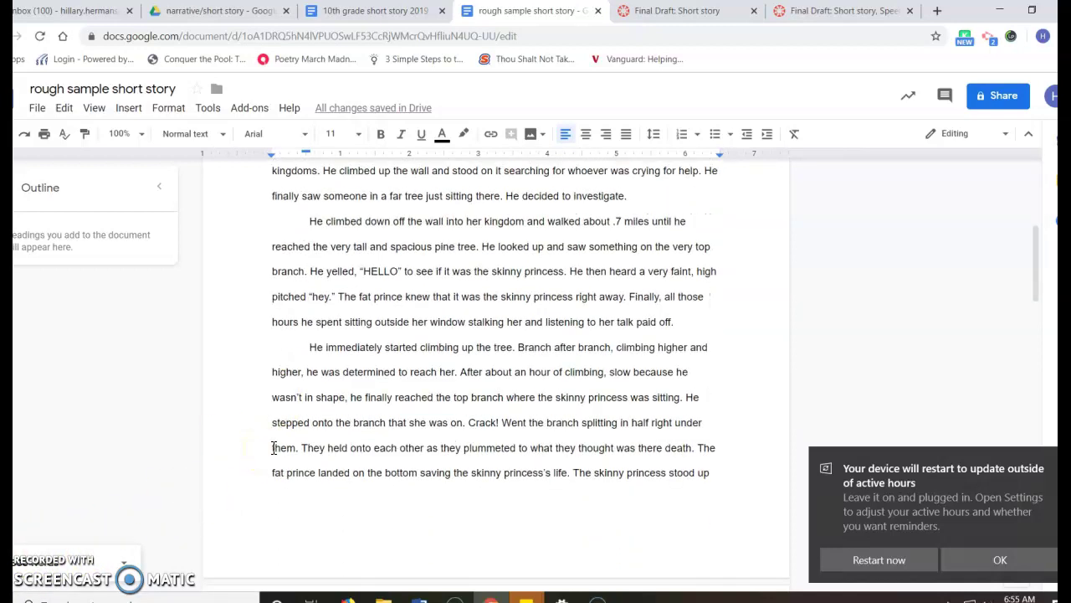
{"action": "scroll", "coordinate": [273, 448], "scroll_direction": "down", "scroll_amount": 1}
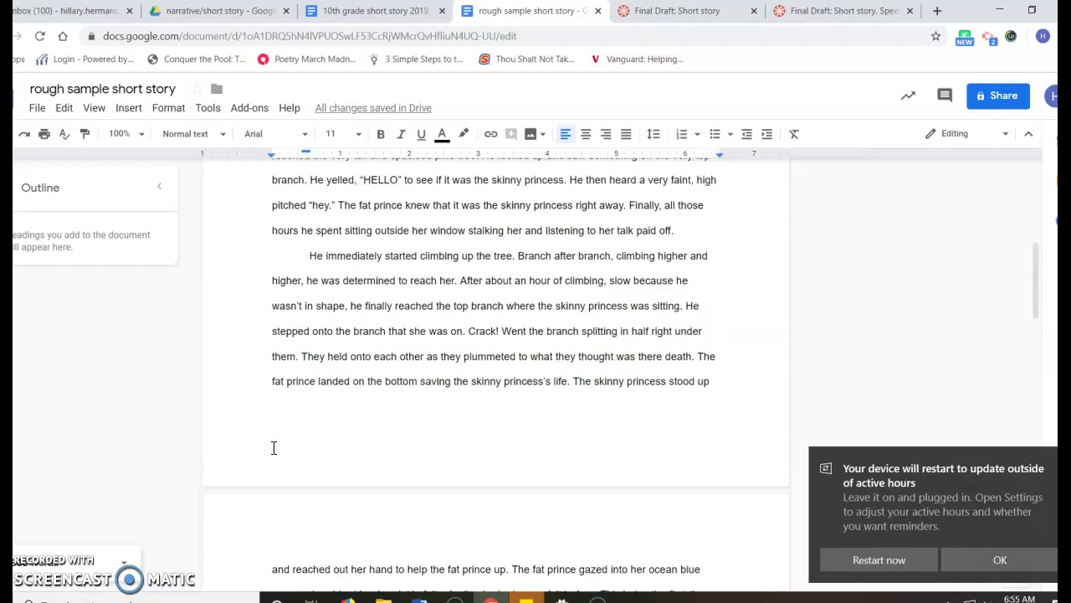
- Highlight the 'One day…' and 'He climbed down…' paragraphs through 'paid off.' in yellow
{"action": "scroll", "coordinate": [273, 448], "scroll_direction": "up", "scroll_amount": 4}
{"action": "left_click", "coordinate": [317, 315]}
{"action": "scroll", "coordinate": [317, 315], "scroll_direction": "up", "scroll_amount": 1}
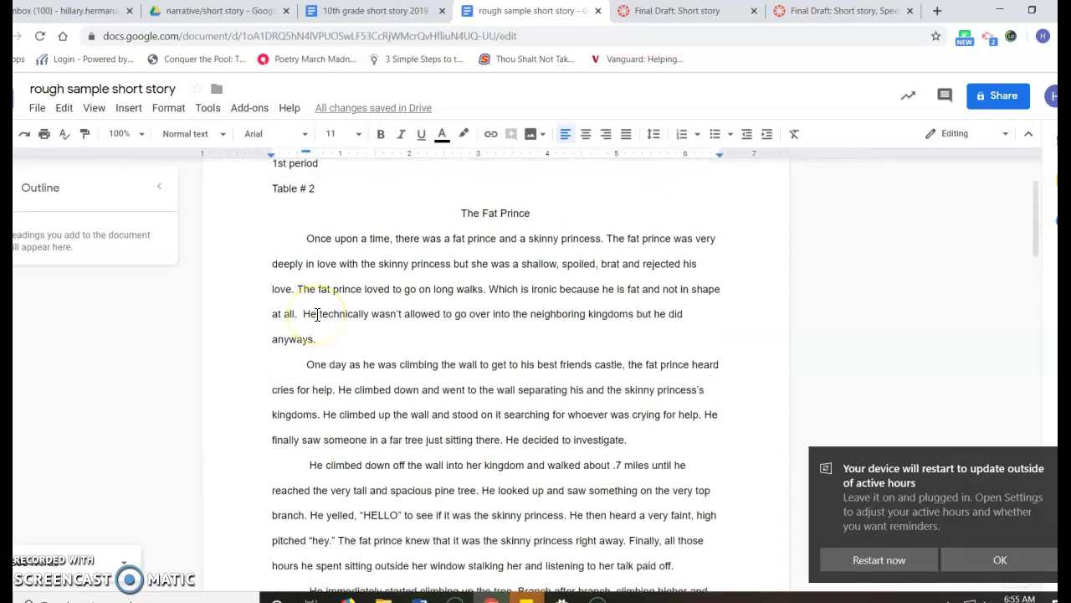
{"action": "scroll", "coordinate": [318, 315], "scroll_direction": "down", "scroll_amount": 2}
{"action": "left_click", "coordinate": [306, 281]}
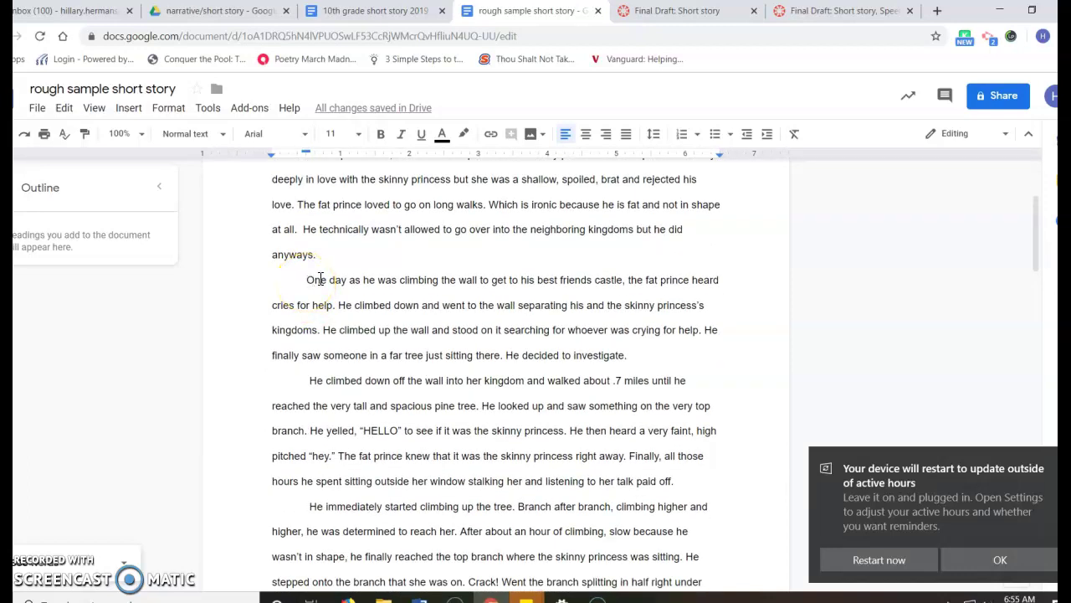
{"action": "left_click", "coordinate": [328, 305]}
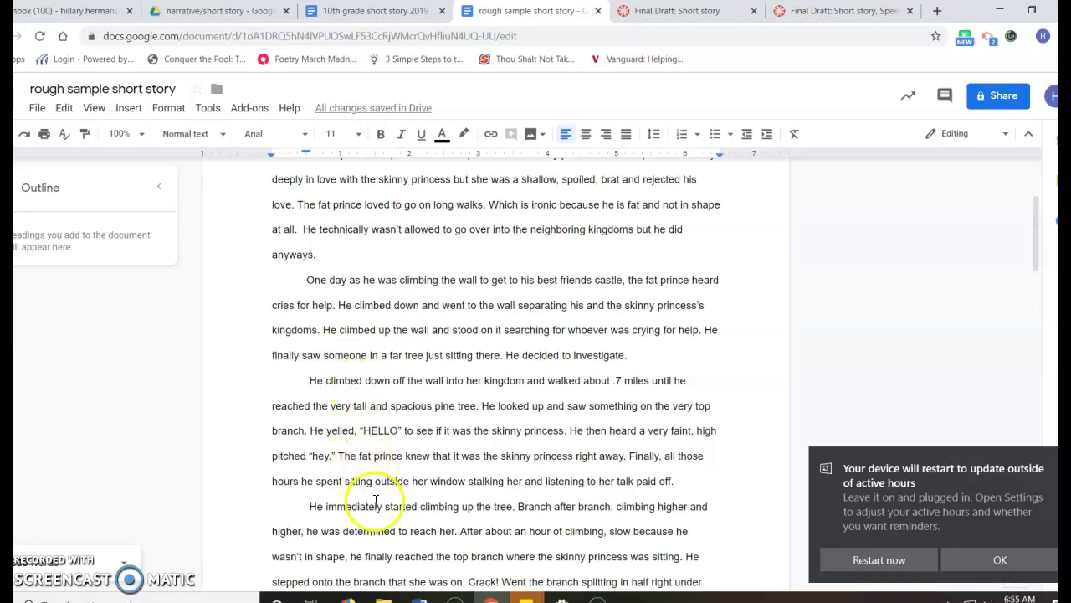
{"action": "left_click_drag", "start_coordinate": [672, 483], "coordinate": [288, 287]}
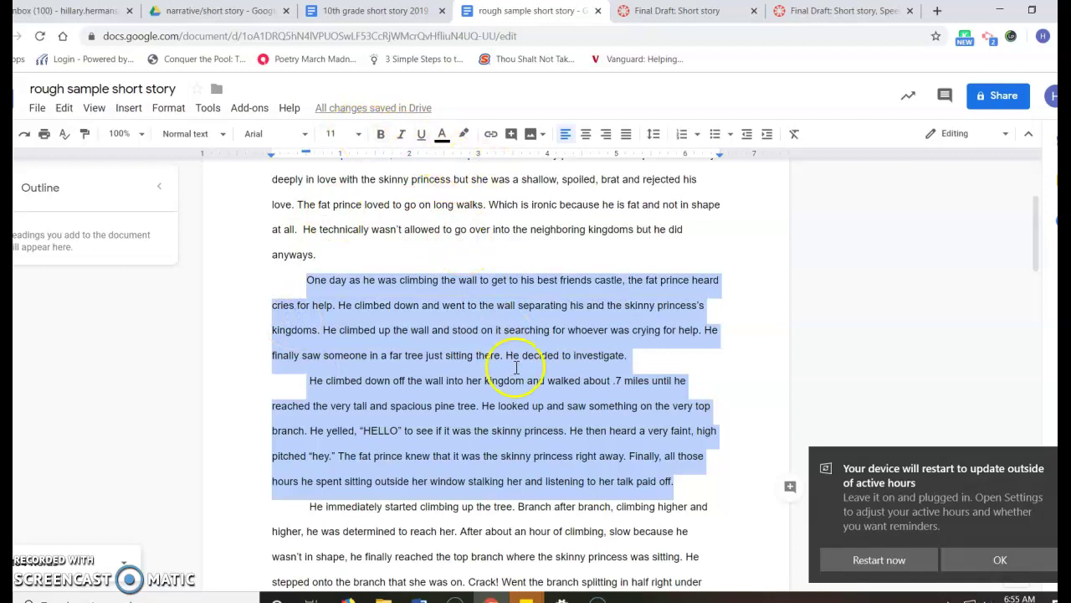
{"action": "left_click", "coordinate": [463, 134]}
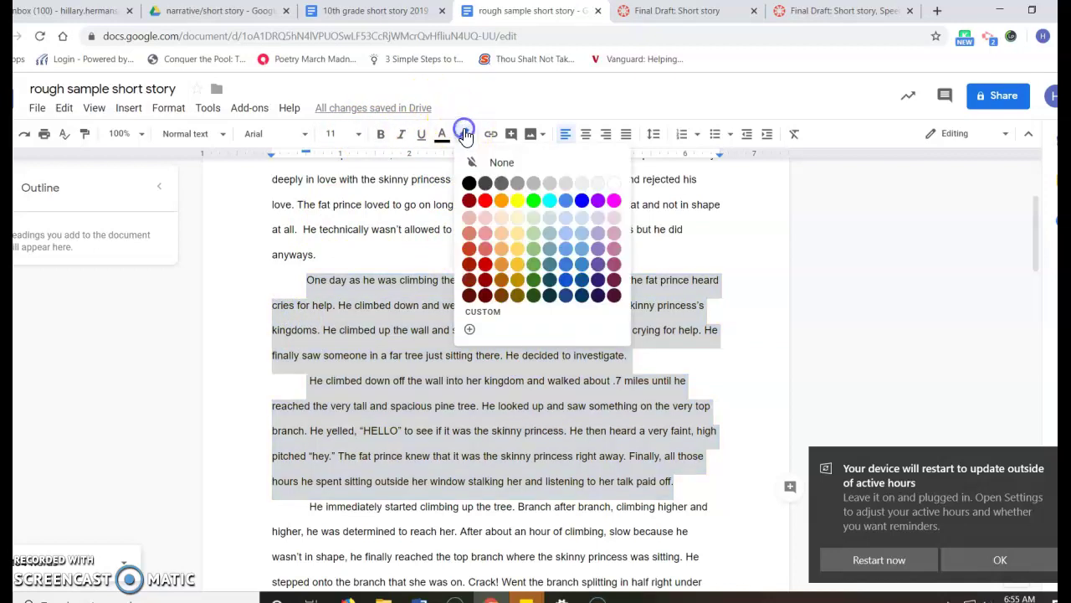
{"action": "left_click", "coordinate": [521, 201]}
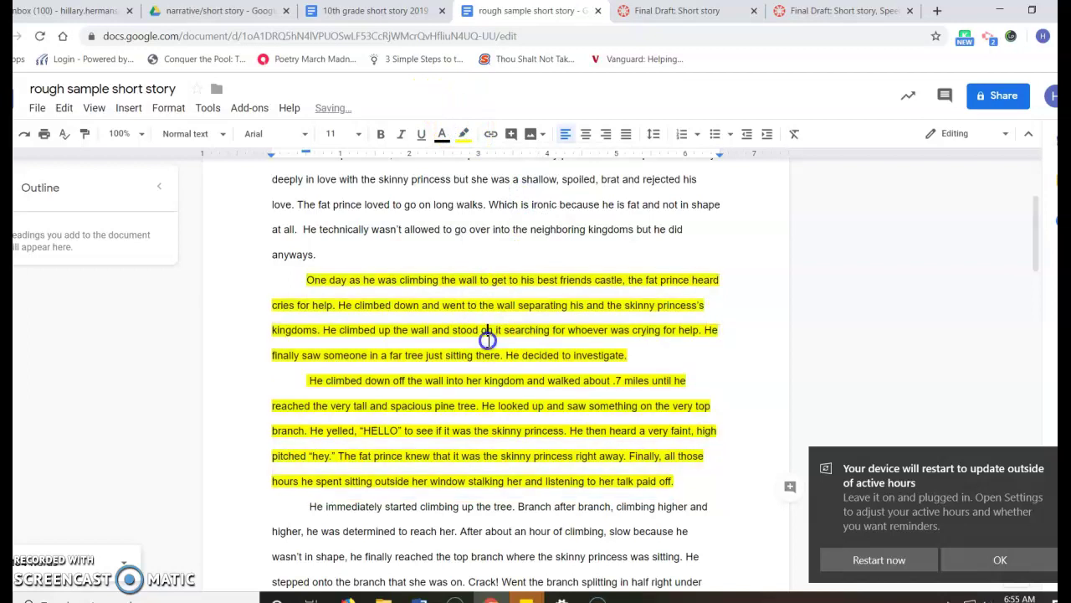
{"action": "left_click", "coordinate": [488, 335]}
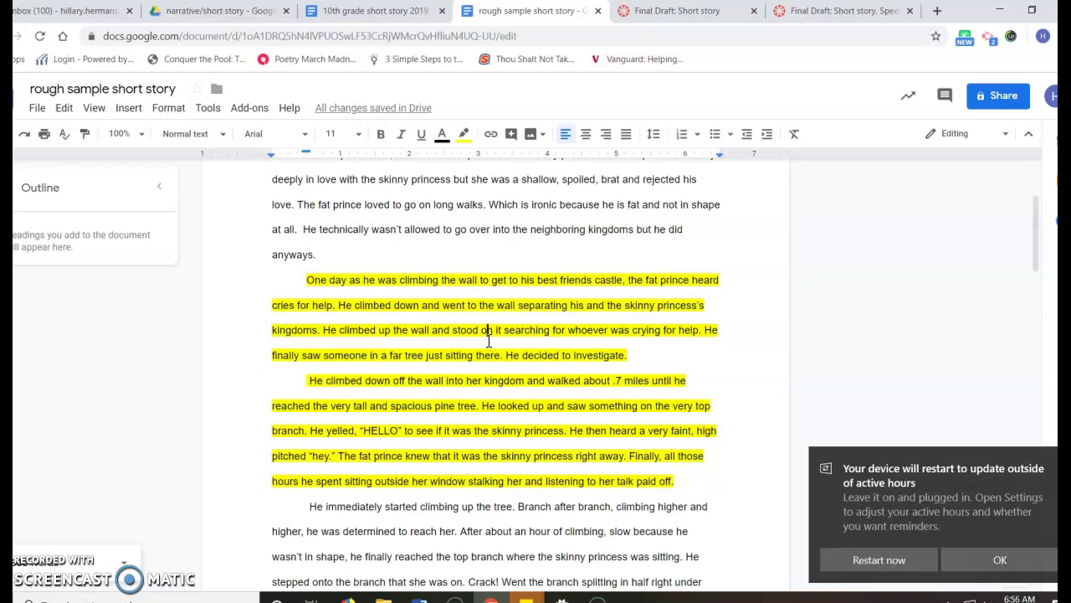
- Make the passage from 'He immediately started climbing' to 'the start of something new.' italic
{"action": "scroll", "coordinate": [489, 341], "scroll_direction": "down", "scroll_amount": 1}
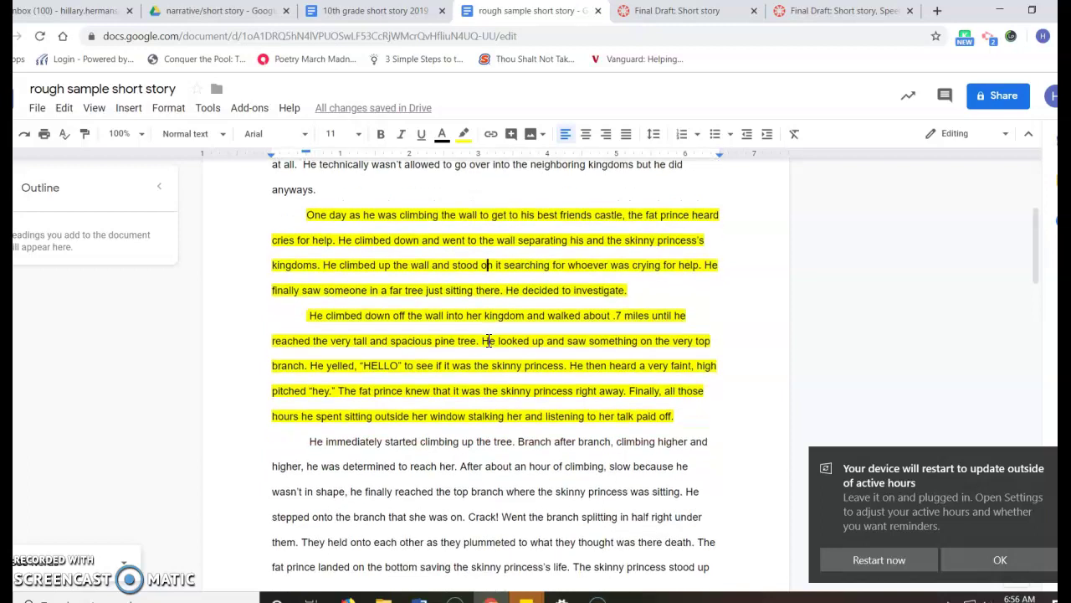
{"action": "scroll", "coordinate": [488, 341], "scroll_direction": "down", "scroll_amount": 1}
{"action": "left_click", "coordinate": [402, 390]}
{"action": "scroll", "coordinate": [402, 391], "scroll_direction": "down", "scroll_amount": 1}
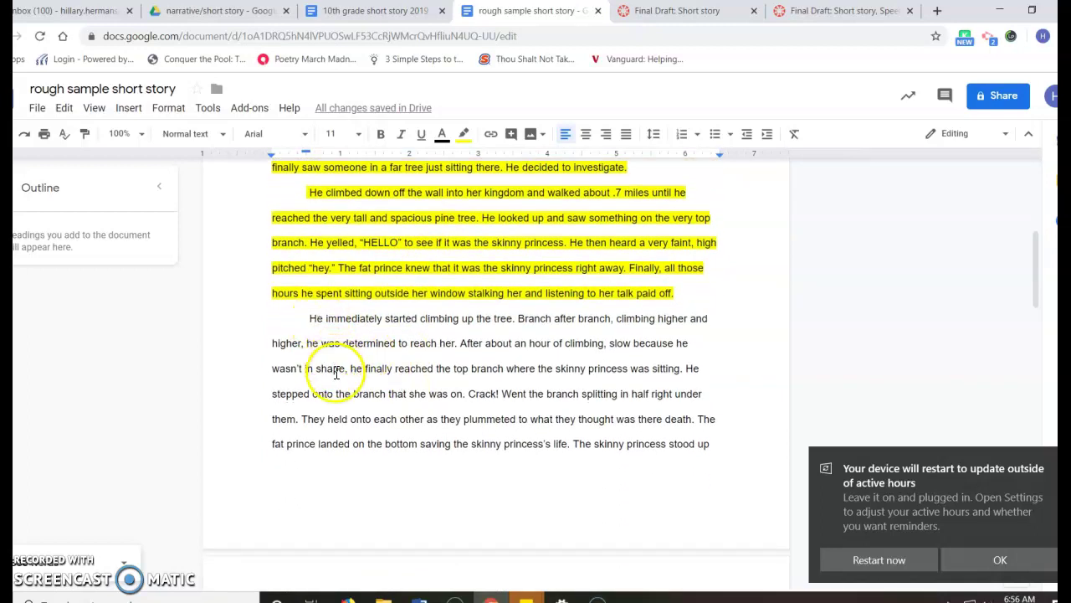
{"action": "scroll", "coordinate": [347, 427], "scroll_direction": "down", "scroll_amount": 3}
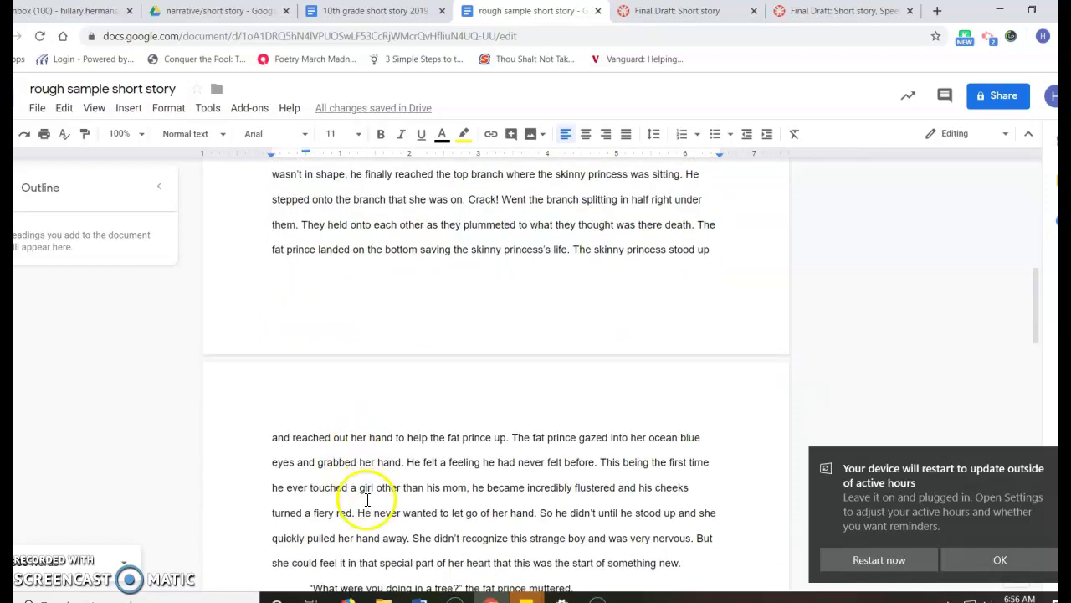
{"action": "scroll", "coordinate": [370, 511], "scroll_direction": "down", "scroll_amount": 1}
{"action": "left_click_drag", "start_coordinate": [685, 527], "coordinate": [287, 235]}
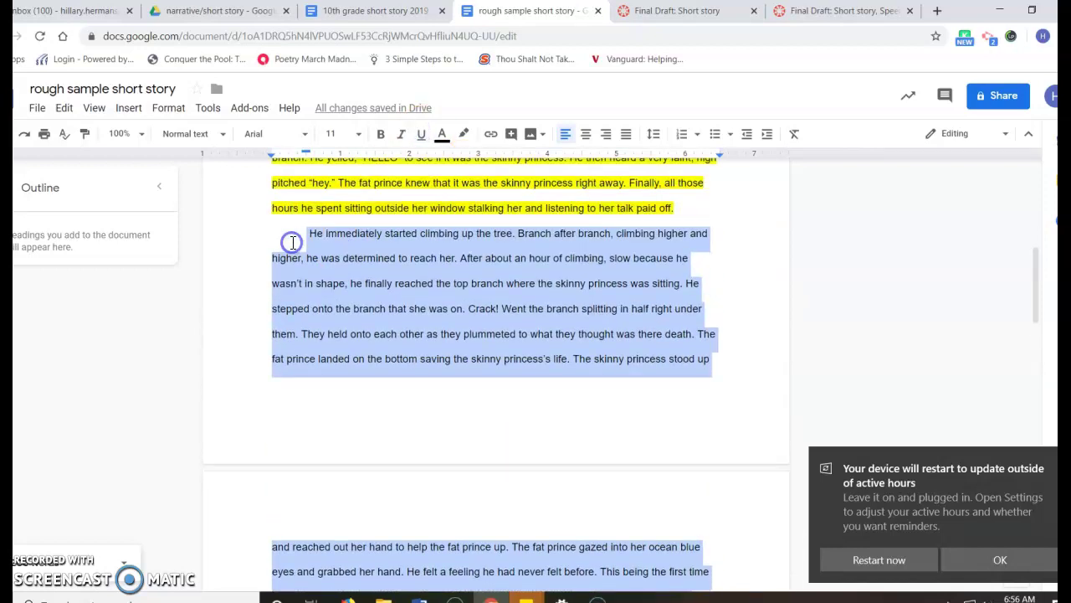
{"action": "left_click", "coordinate": [401, 134]}
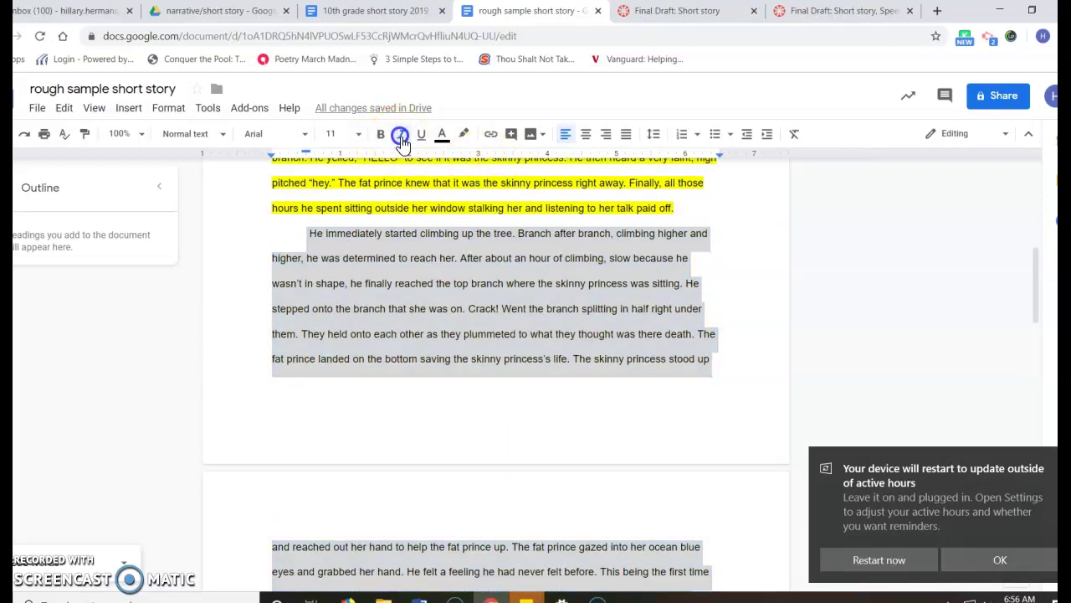
{"action": "scroll", "coordinate": [430, 270], "scroll_direction": "up", "scroll_amount": 2}
{"action": "left_click", "coordinate": [437, 289]}
- Review the yellow-highlighted and italic paragraphs, then scroll down to the dialogue
{"action": "scroll", "coordinate": [368, 297], "scroll_direction": "up", "scroll_amount": 3}
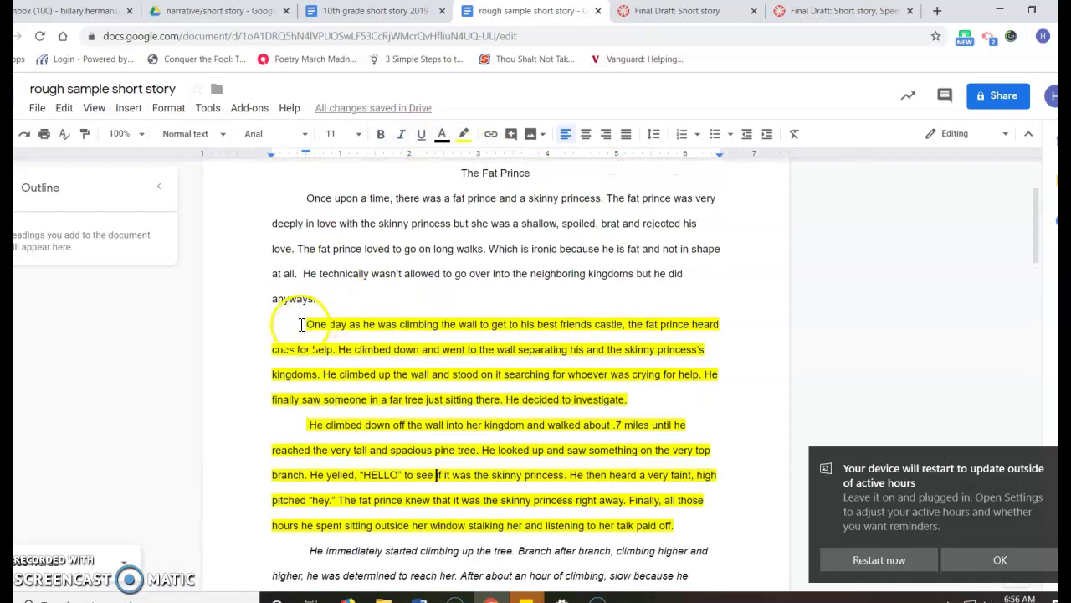
{"action": "left_click_drag", "start_coordinate": [304, 324], "coordinate": [690, 525]}
{"action": "left_click", "coordinate": [689, 525]}
{"action": "scroll", "coordinate": [686, 521], "scroll_direction": "down", "scroll_amount": 5}
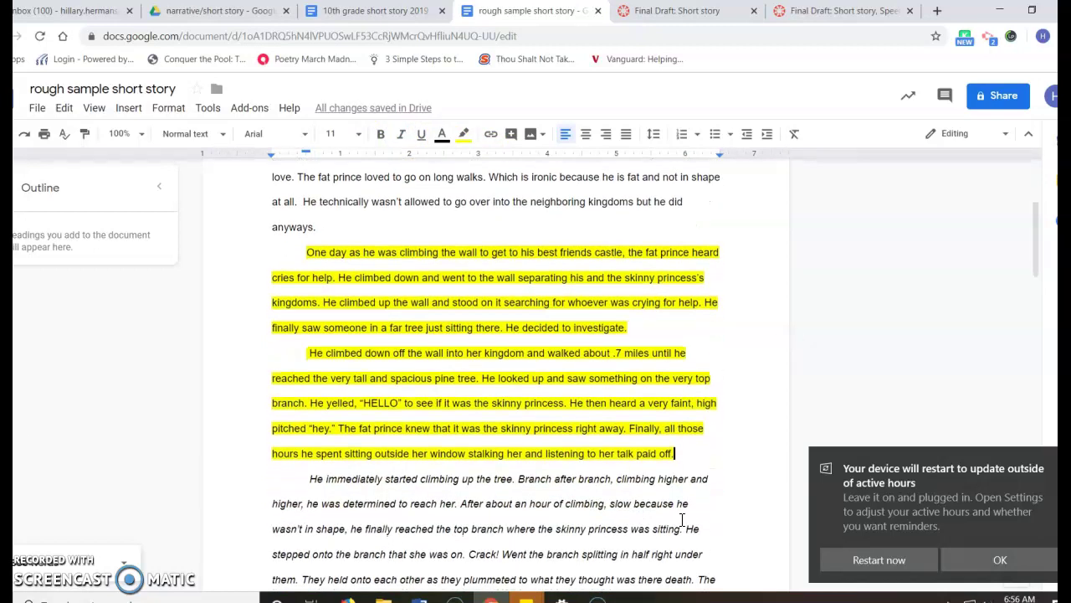
{"action": "left_click", "coordinate": [509, 389]}
{"action": "scroll", "coordinate": [511, 401], "scroll_direction": "down", "scroll_amount": 3}
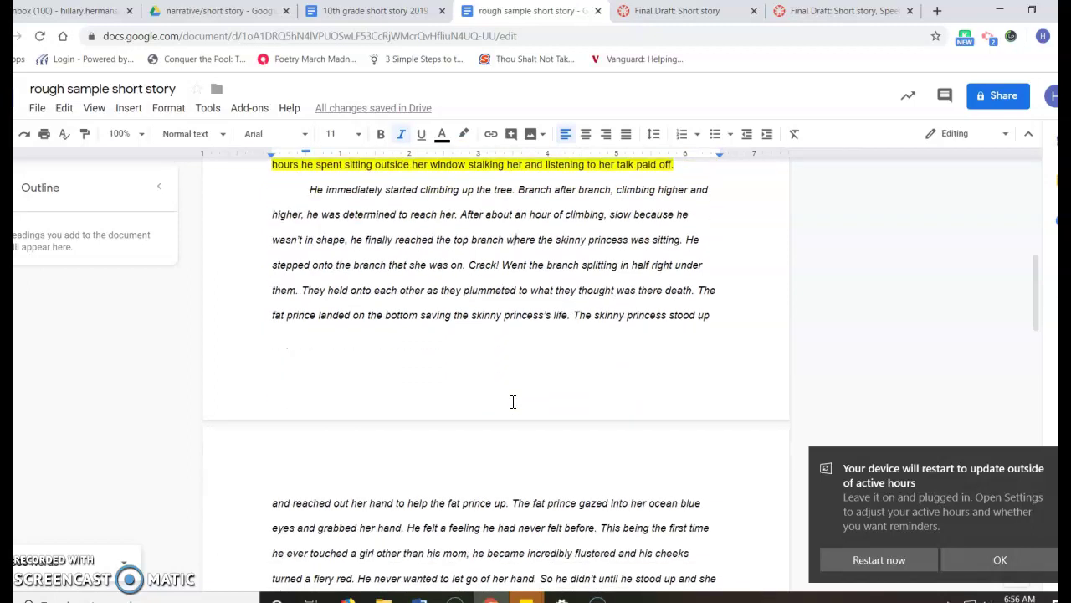
{"action": "scroll", "coordinate": [513, 402], "scroll_direction": "down", "scroll_amount": 1}
{"action": "scroll", "coordinate": [513, 401], "scroll_direction": "down", "scroll_amount": 2}
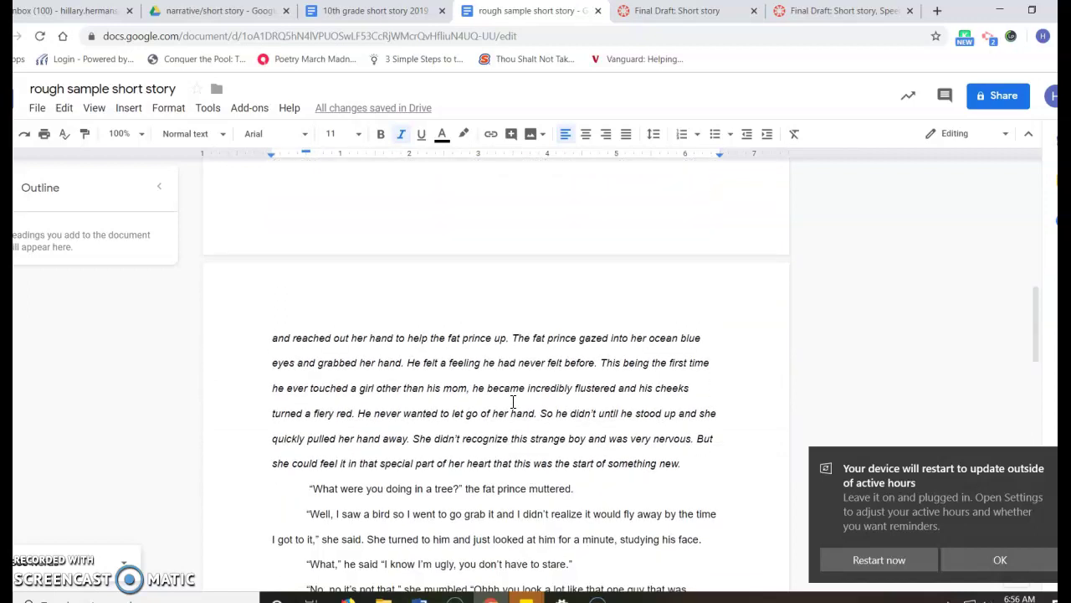
{"action": "scroll", "coordinate": [513, 402], "scroll_direction": "down", "scroll_amount": 3}
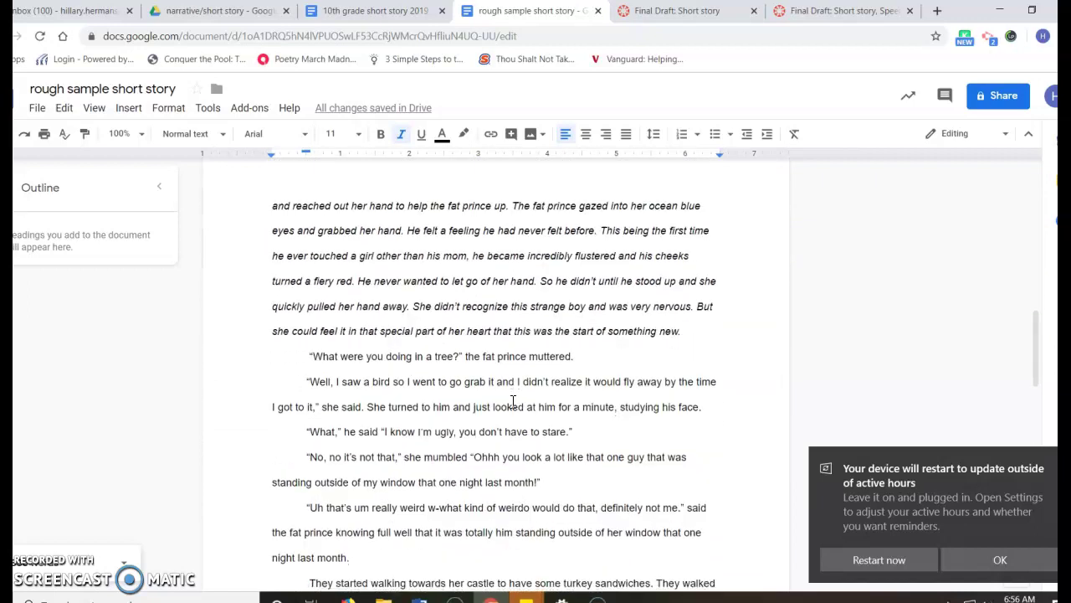
- Underline the dialogue lines from 'What were you doing in a tree?' to 'definitely not me.'
{"action": "left_click_drag", "start_coordinate": [313, 336], "coordinate": [688, 489]}
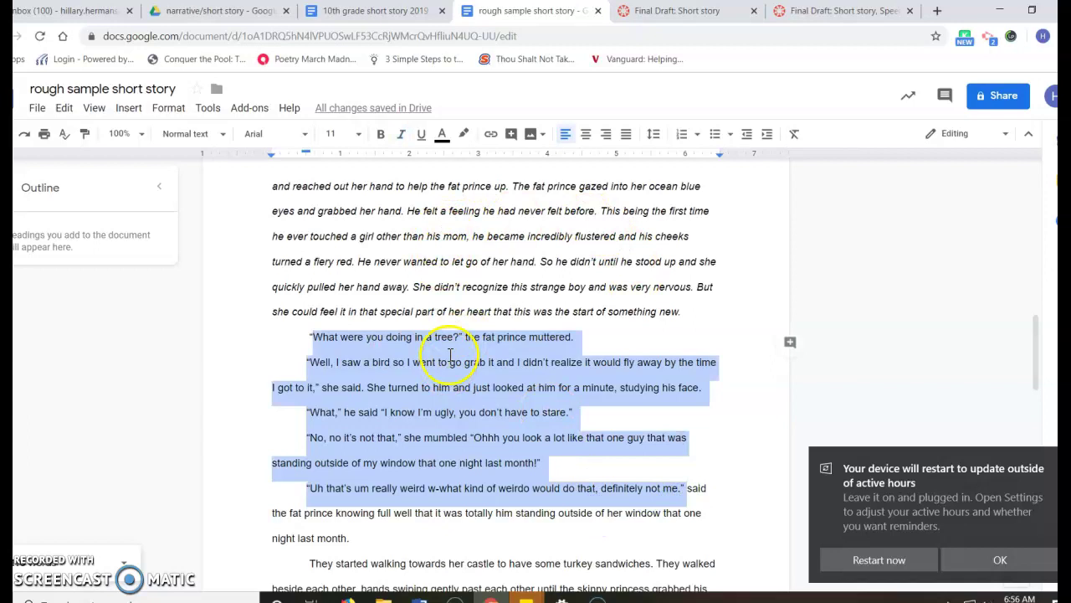
{"action": "left_click", "coordinate": [418, 137]}
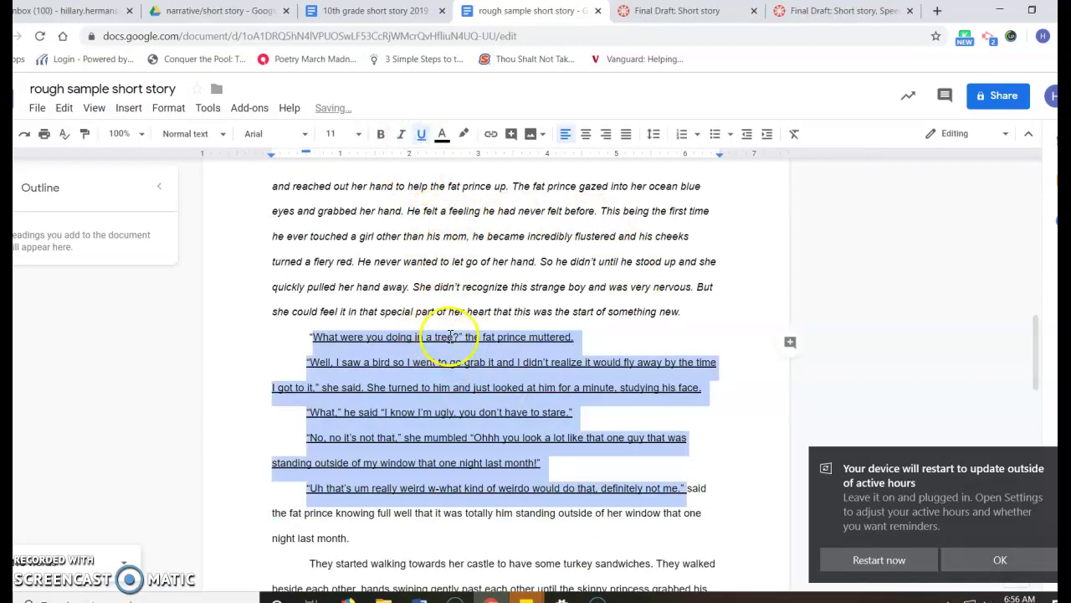
{"action": "left_click", "coordinate": [457, 371]}
{"action": "scroll", "coordinate": [457, 370], "scroll_direction": "down", "scroll_amount": 1}
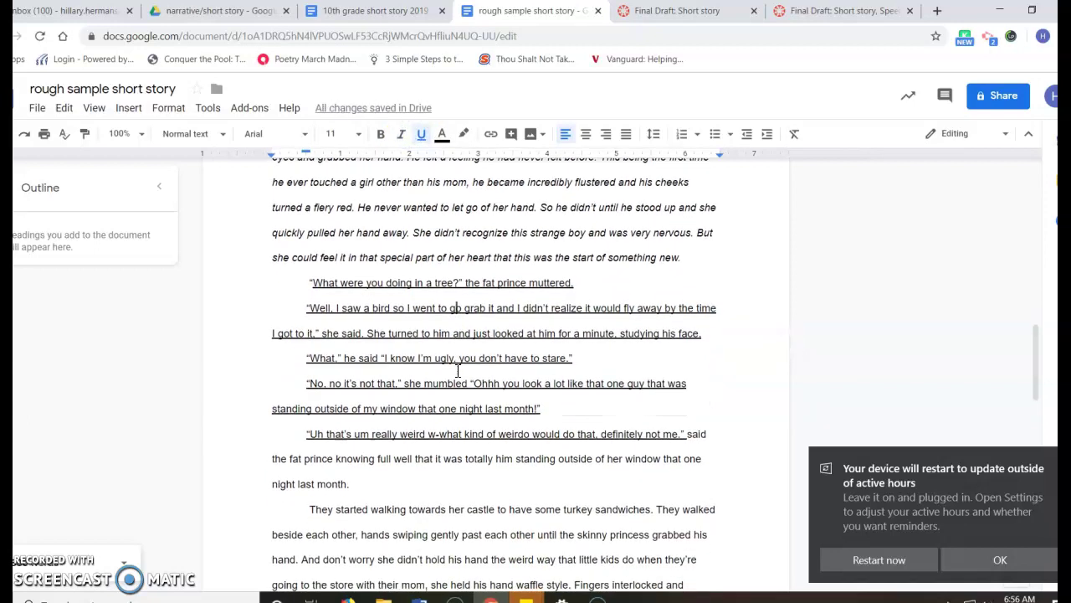